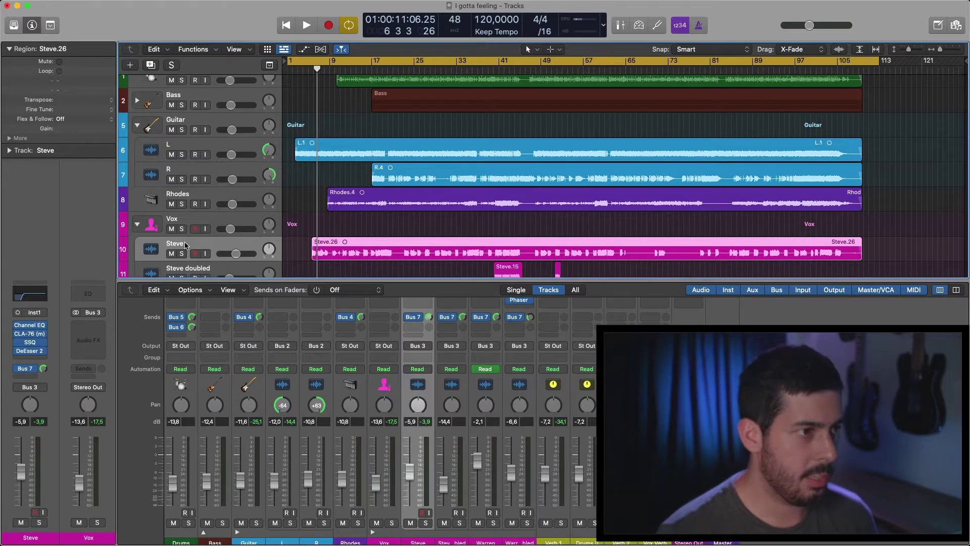
Solo the lead vocal on track 10 and play it back in the arrangement
click(183, 265)
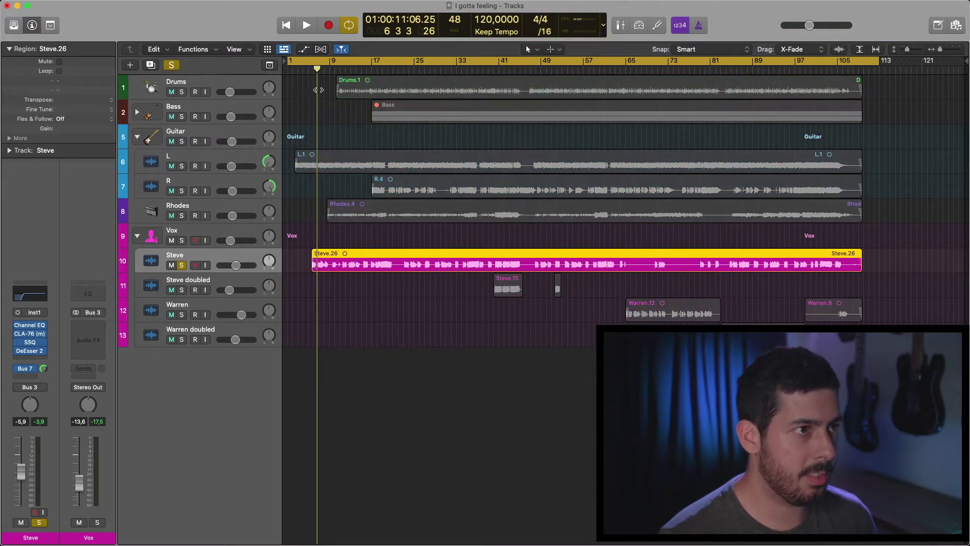
key(space)
key(super+Right)
key(super+Right)
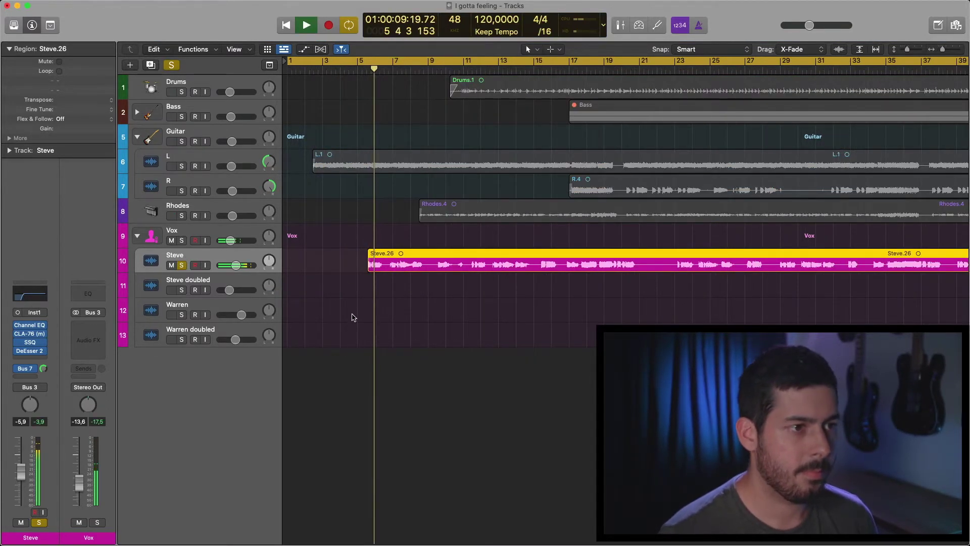
scroll(351, 318, right, 2)
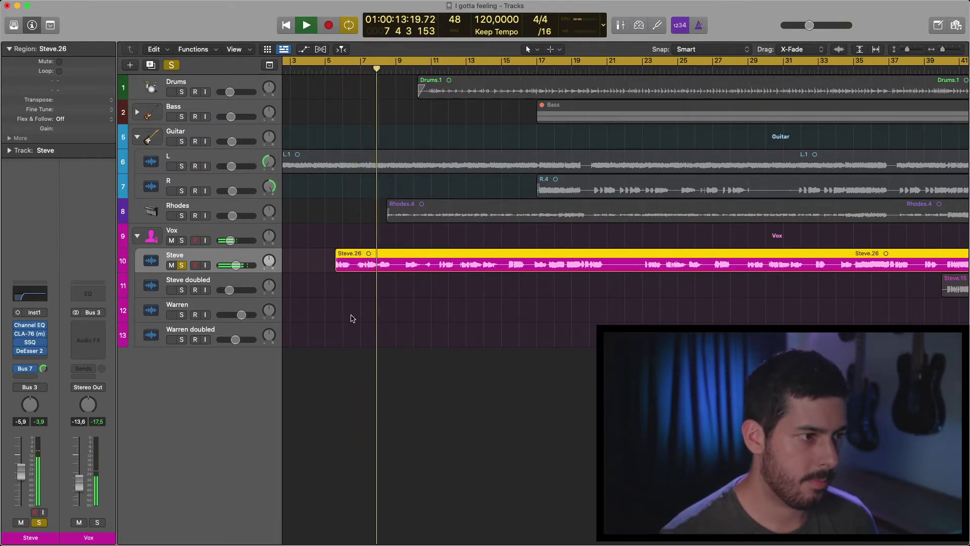
Show the mixer below the arrangement and stop playback of the soloed vocal
key(x)
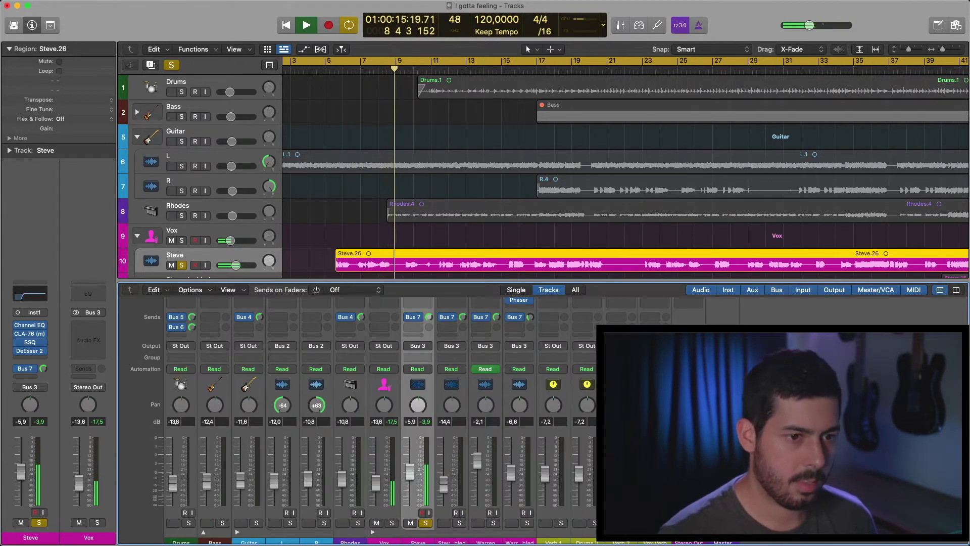
scroll(571, 206, down, 1)
scroll(571, 205, down, 2)
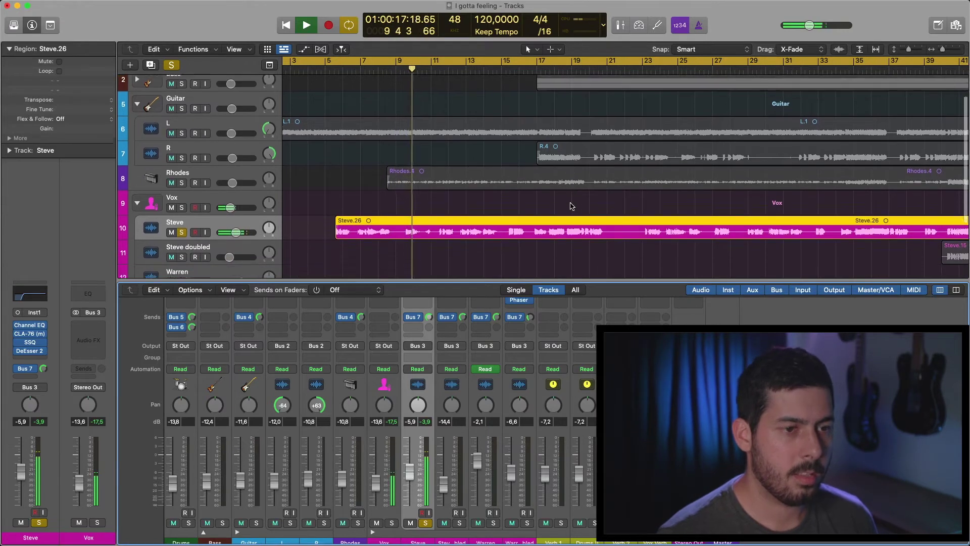
key(space)
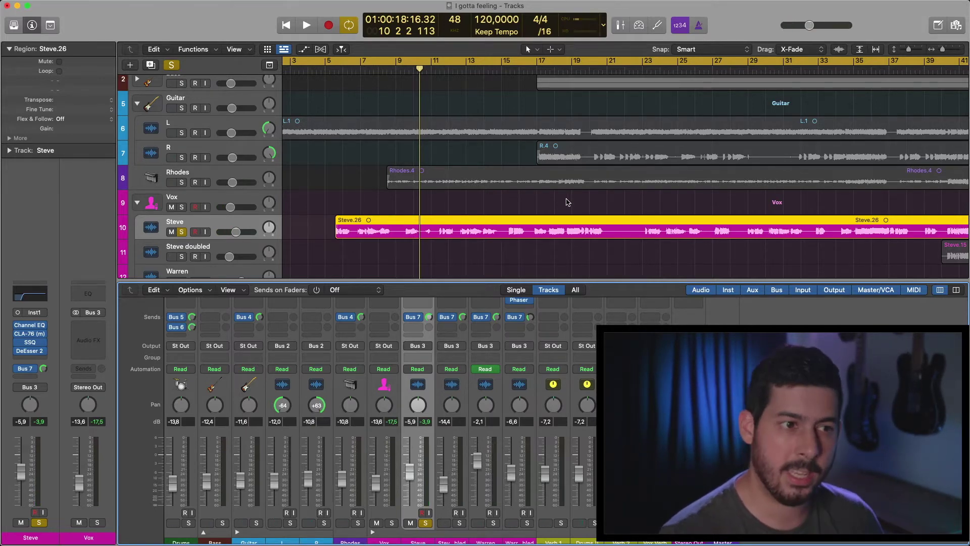
Turn off cycle mode and play a few bars of the soloed vocal from bar 40
scroll(568, 202, right, 15)
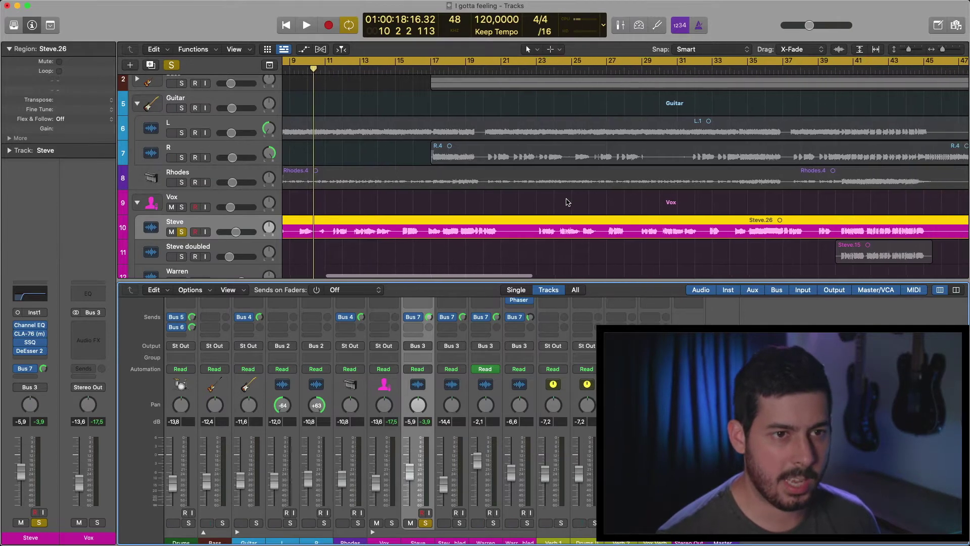
click(612, 70)
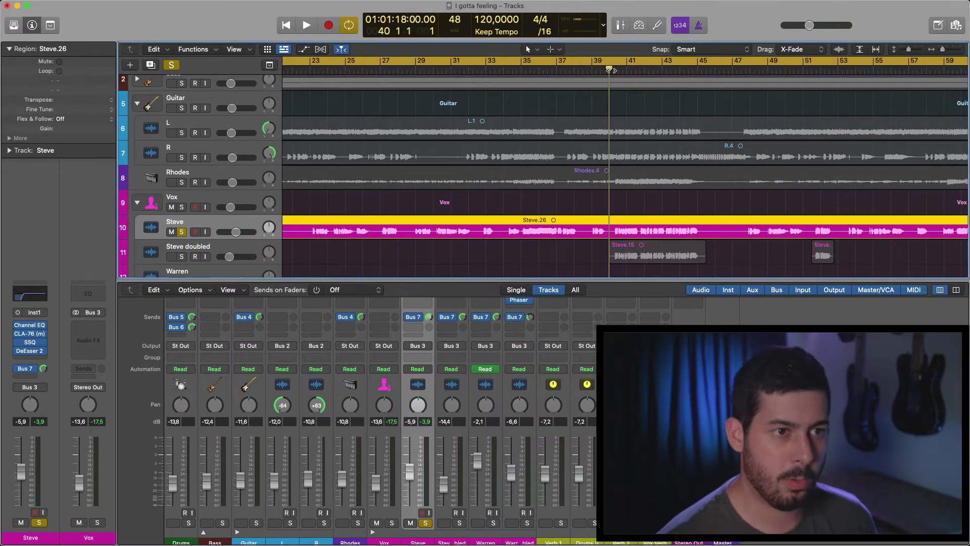
key(c)
key(space)
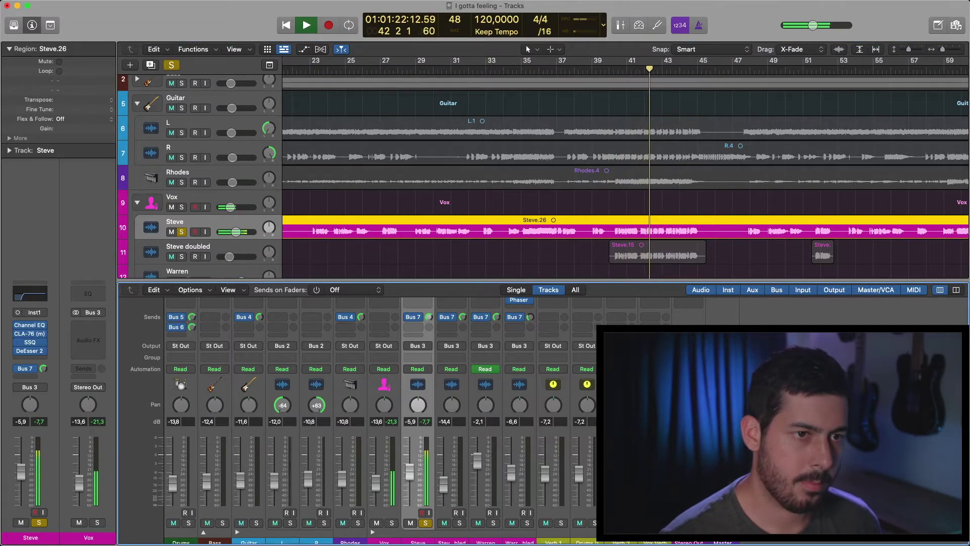
key(space)
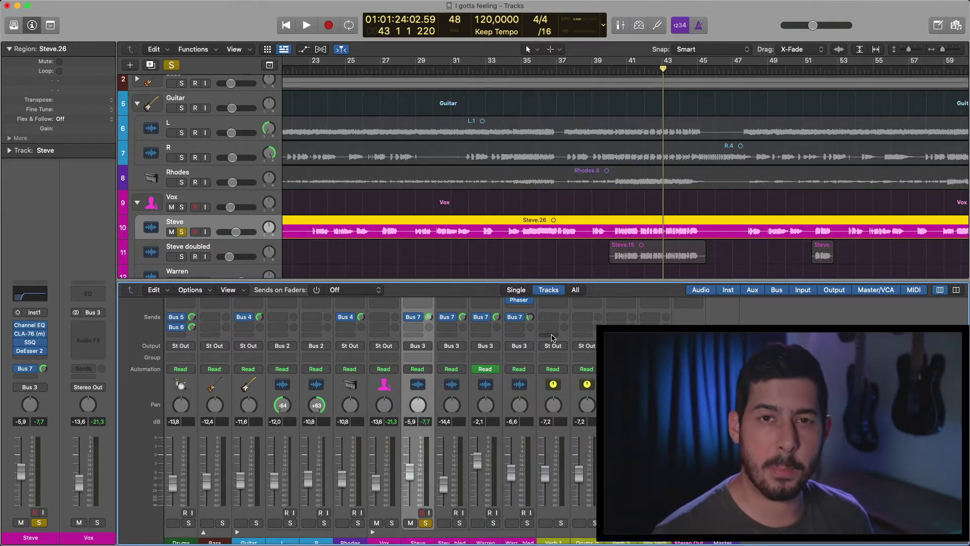
Open the CLA-76 compressor on the lead vocal channel and select ratio 4
scroll(354, 414, up, 3)
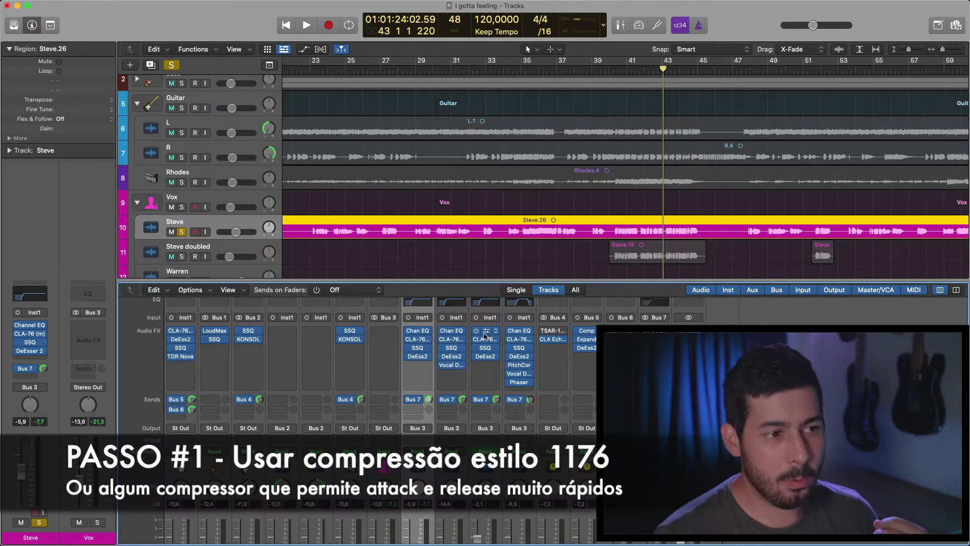
click(419, 342)
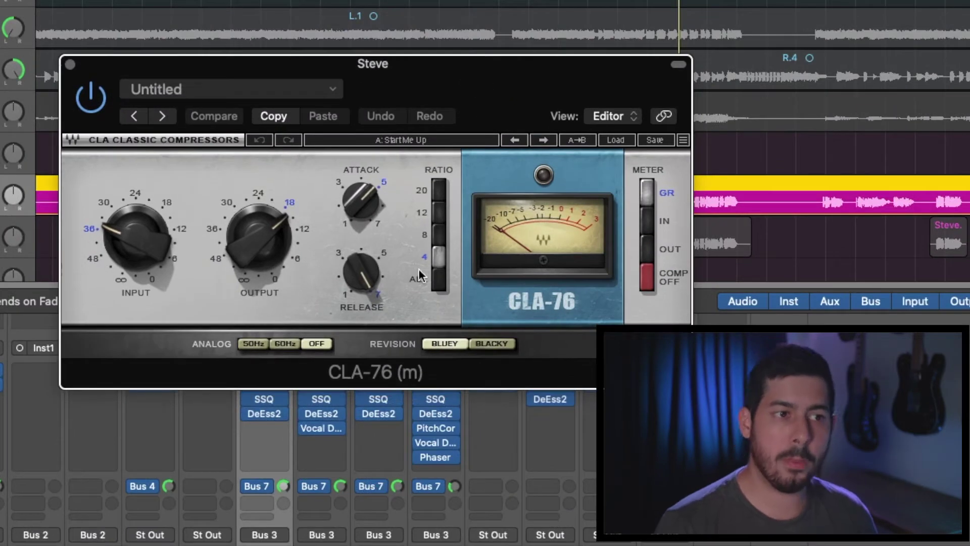
click(443, 260)
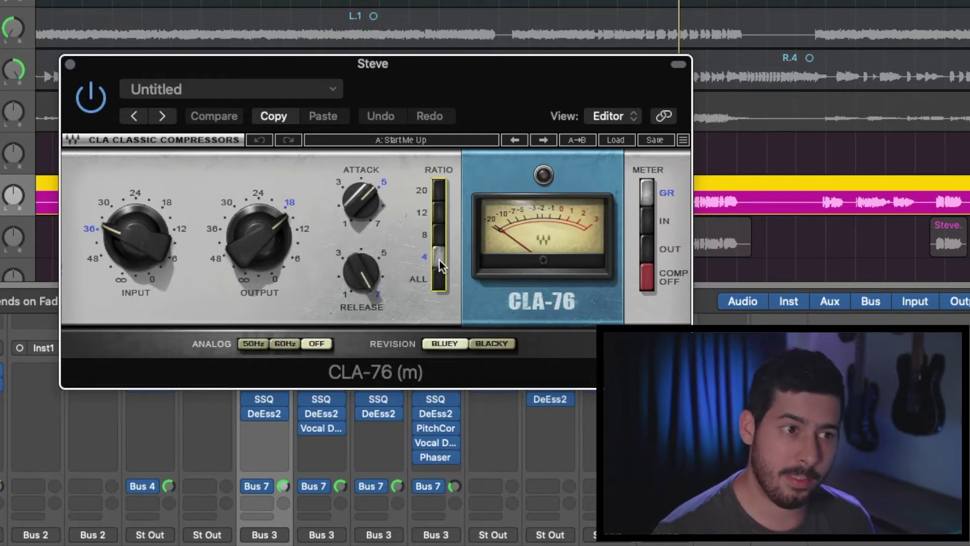
Set the CLA-76 attack to about 5.18 and the release to about 6.86
drag(367, 193, 367, 192)
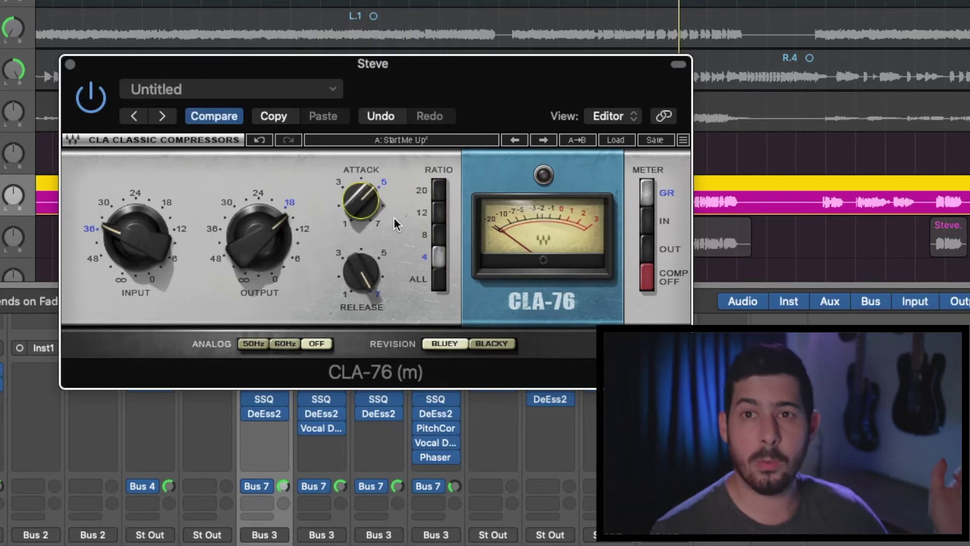
drag(366, 216, 360, 191)
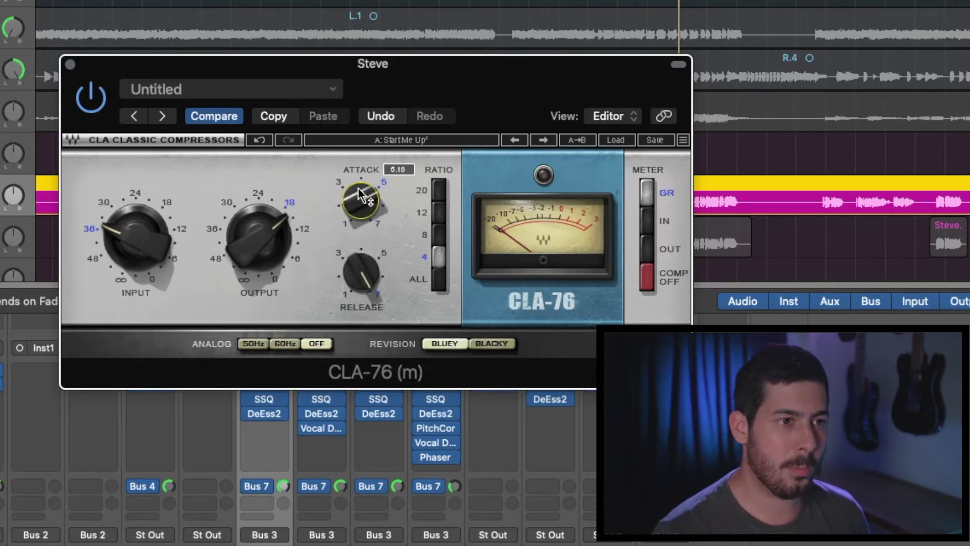
click(361, 273)
drag(361, 272, 361, 275)
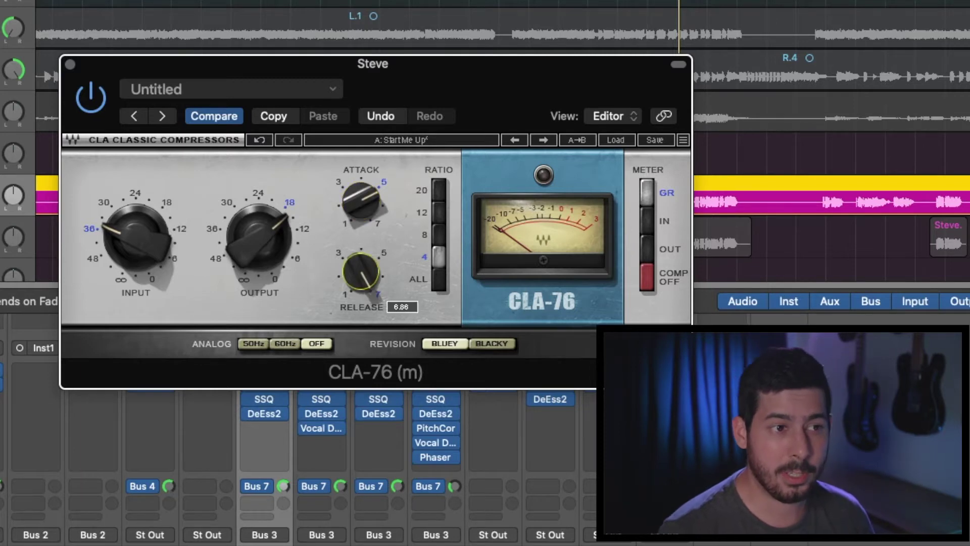
Play the lead vocal and examine the CLA-76 gain reduction with the ratio at 4
click(366, 201)
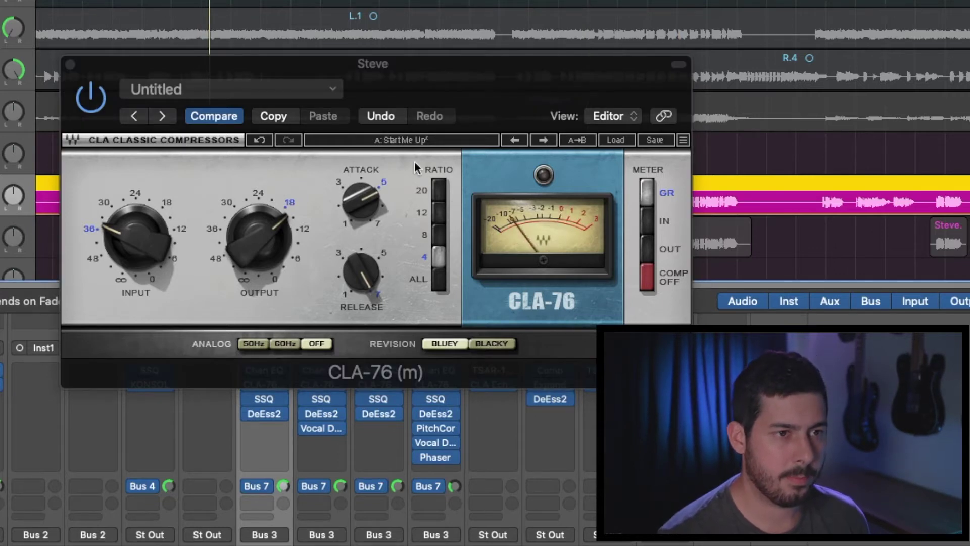
scroll(386, 40, left, 2)
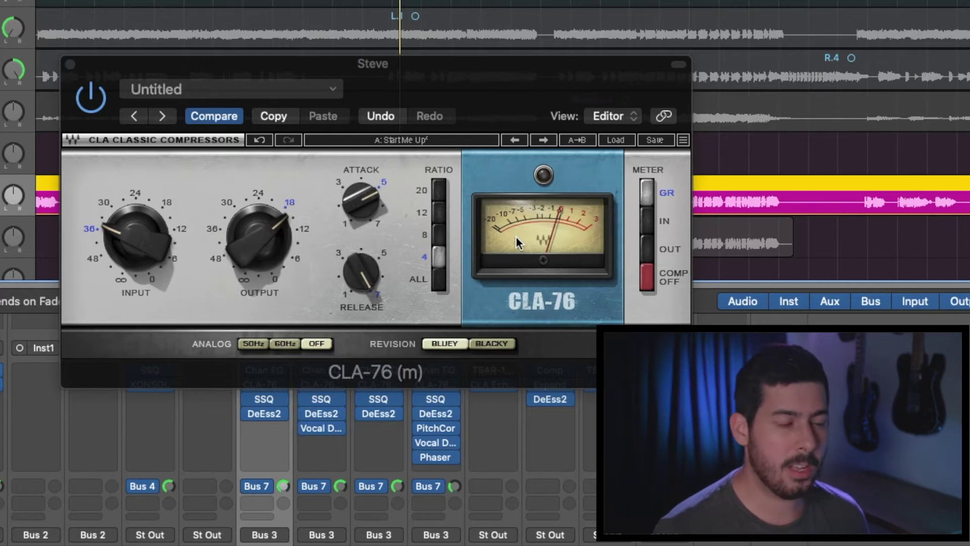
click(436, 259)
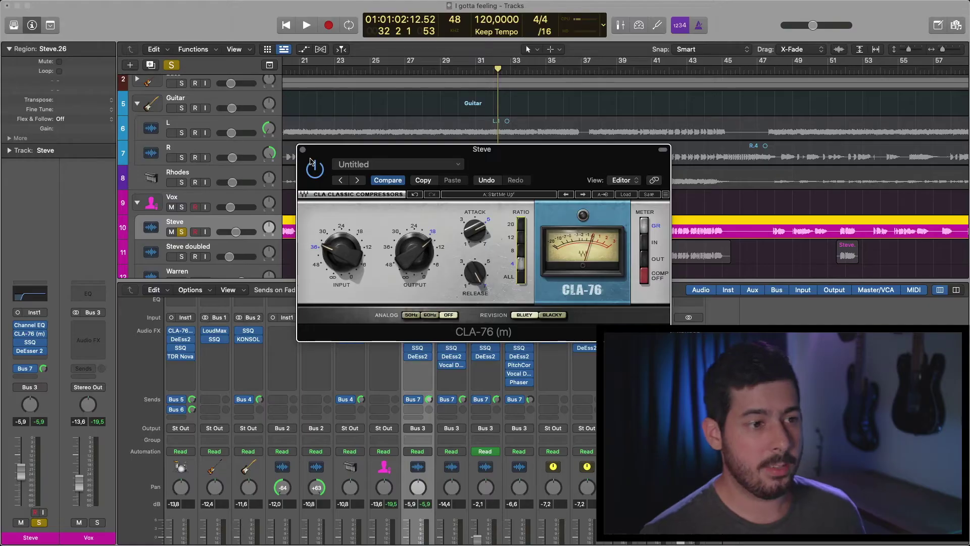
Insert the stock Compressor in the lead vocal's next free effect slot and switch it to the Vintage FET model
click(416, 365)
mouse_move(425, 404)
mouse_move(536, 404)
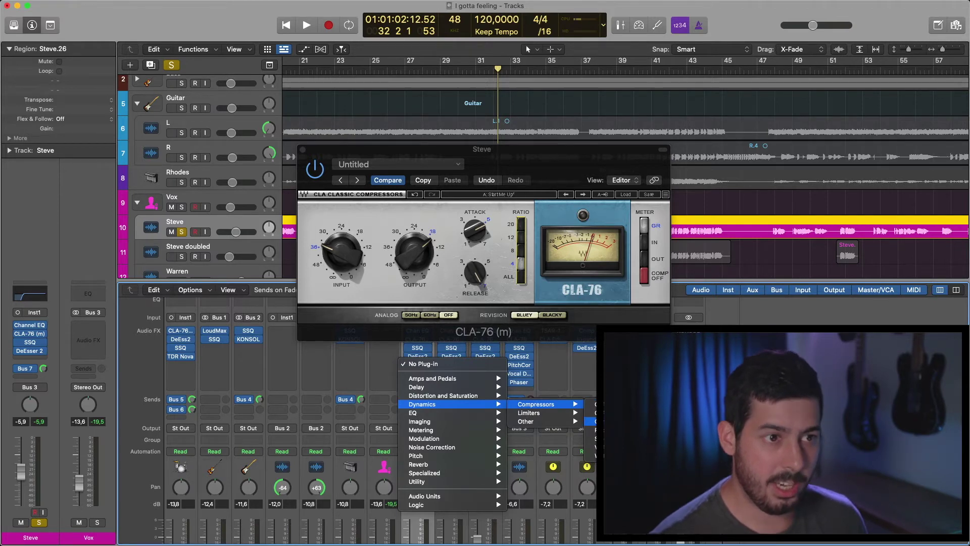
click(591, 421)
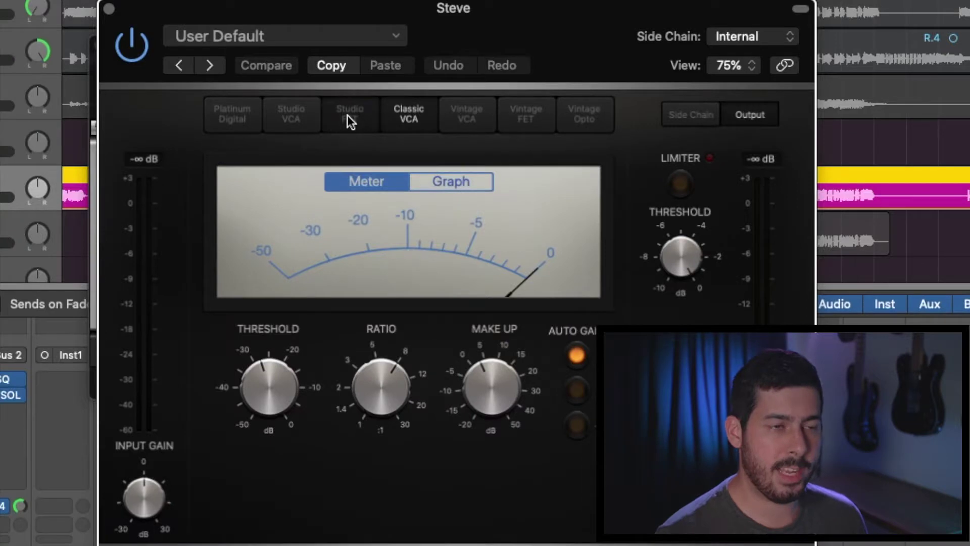
click(437, 190)
click(541, 114)
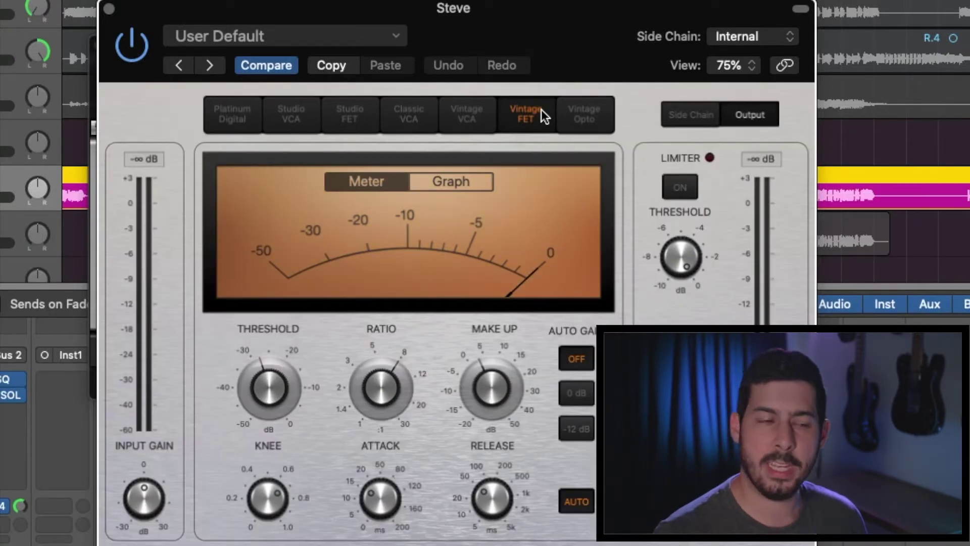
Turn down the Compressor's attack and release, and remove the plug-in from the lead vocal channel
drag(380, 498, 380, 531)
drag(507, 510, 507, 530)
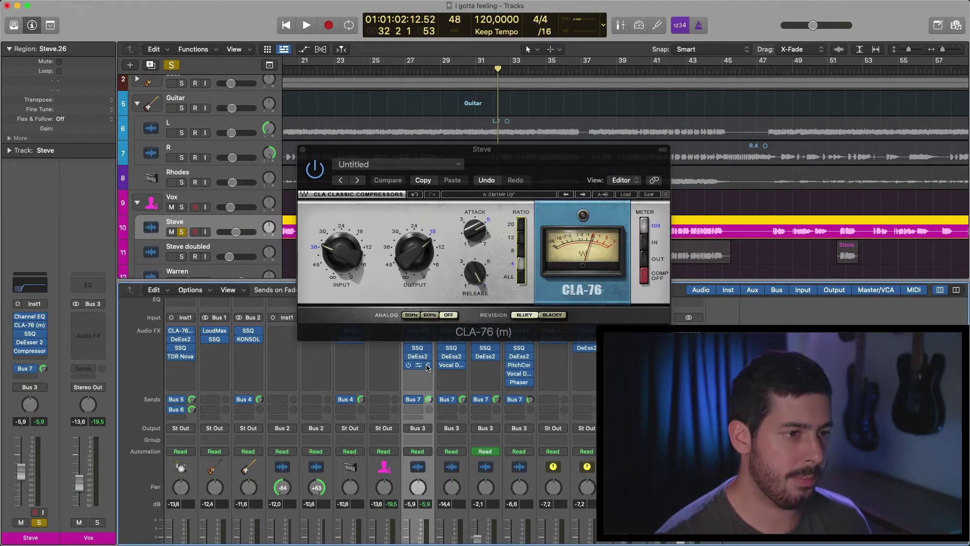
click(426, 365)
click(445, 381)
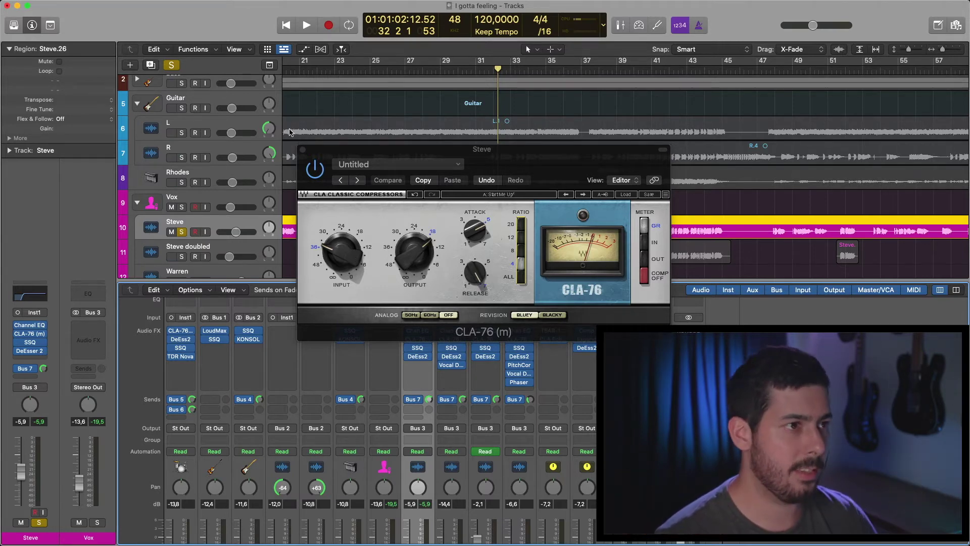
Close the CLA-76 and review the lead vocal's Channel EQ and SSQ equalizer settings
click(302, 149)
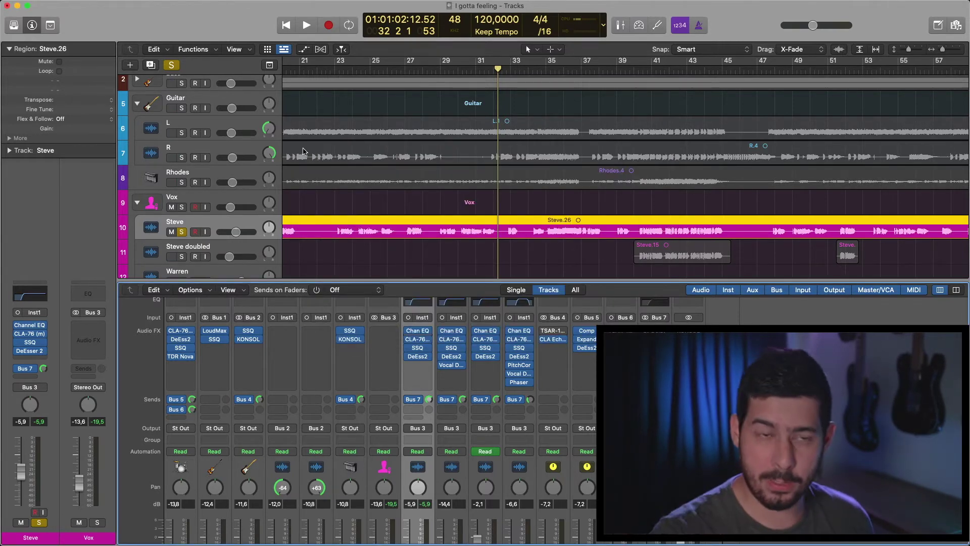
click(421, 331)
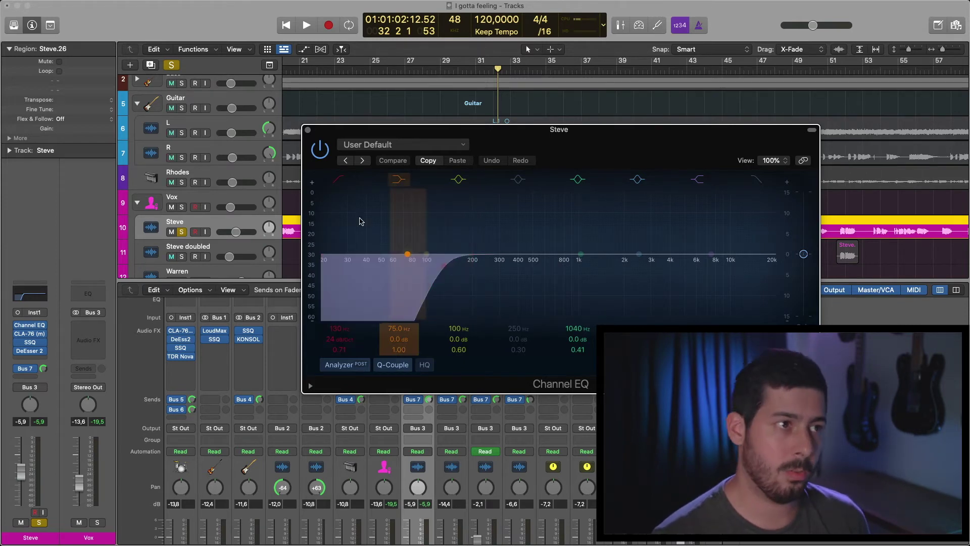
click(308, 129)
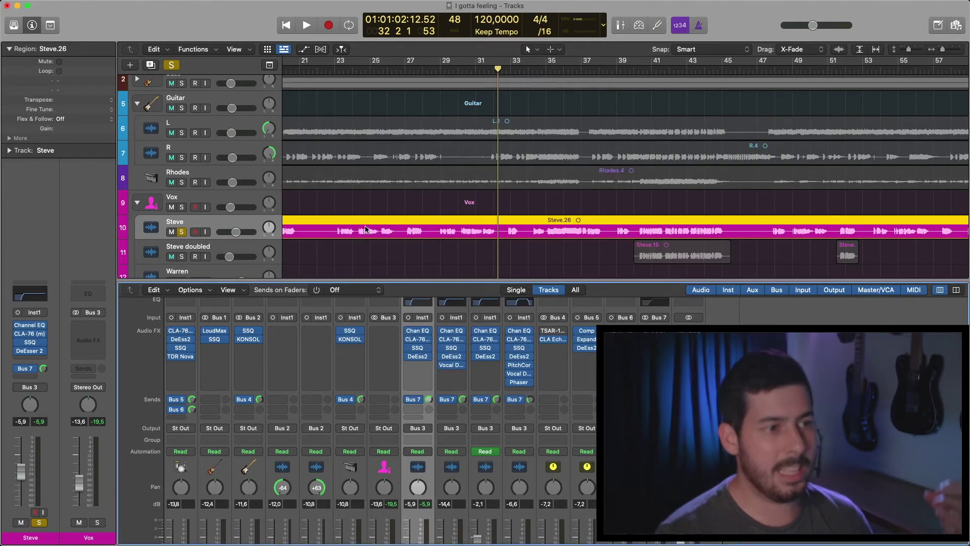
click(419, 347)
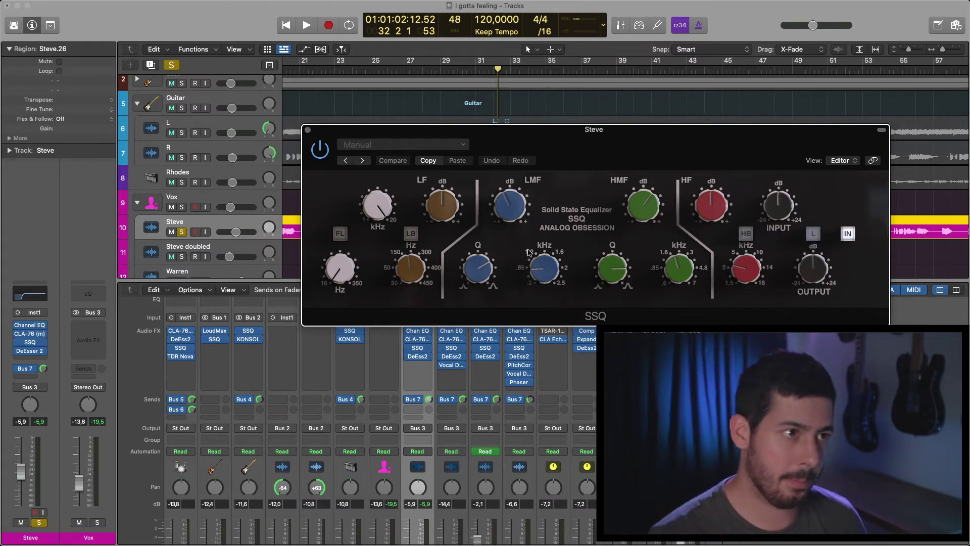
click(308, 131)
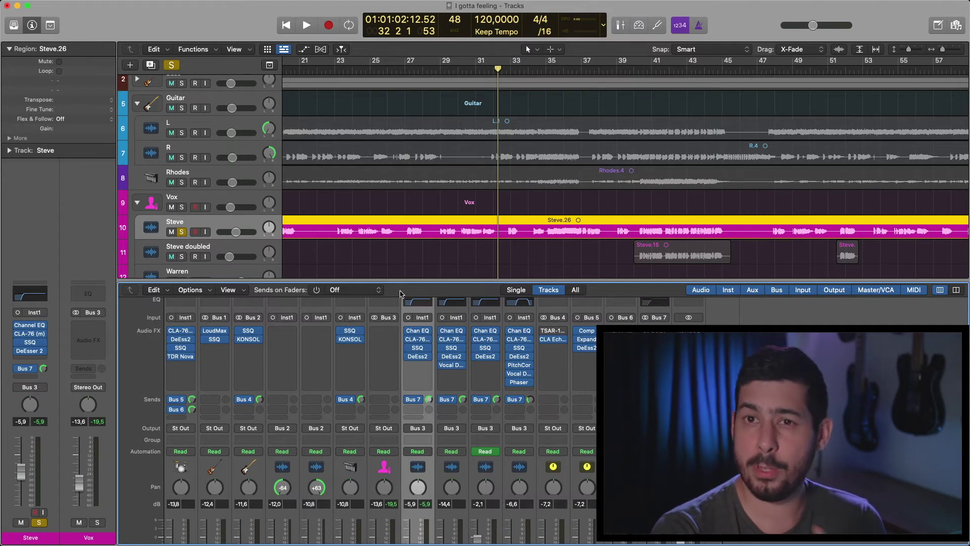
Set the lead vocal's DeEsser 2 frequency to 4332 Hz, audition the de-essing, and close the plug-in
click(418, 357)
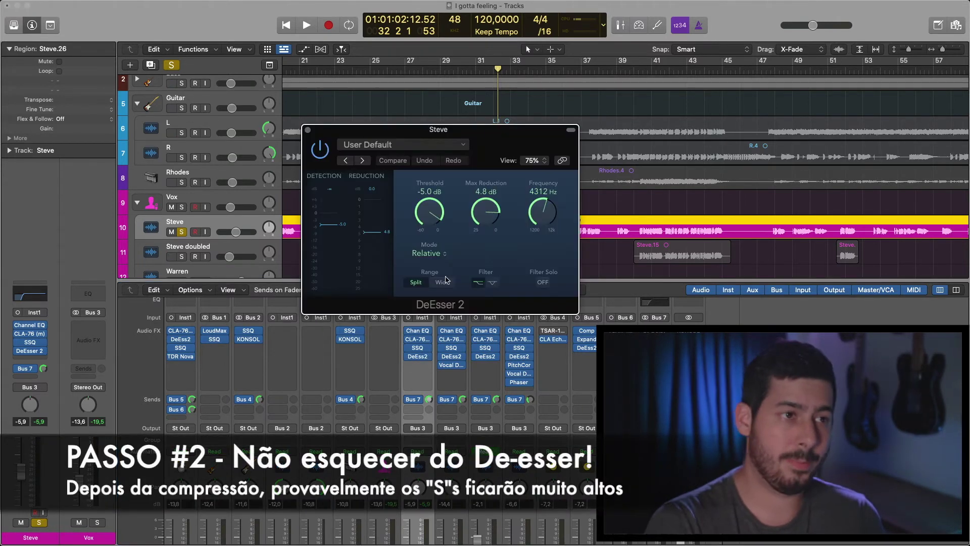
drag(491, 140, 510, 249)
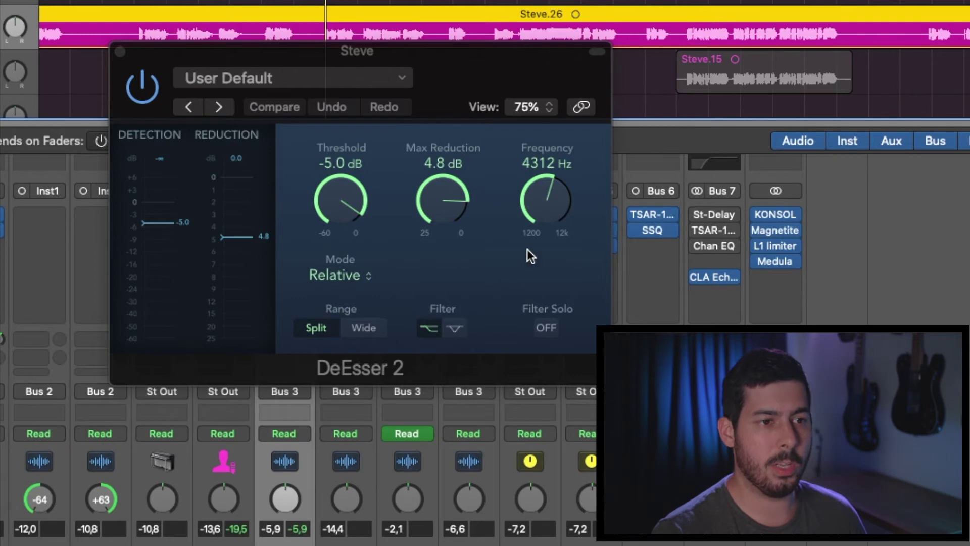
drag(560, 208, 561, 208)
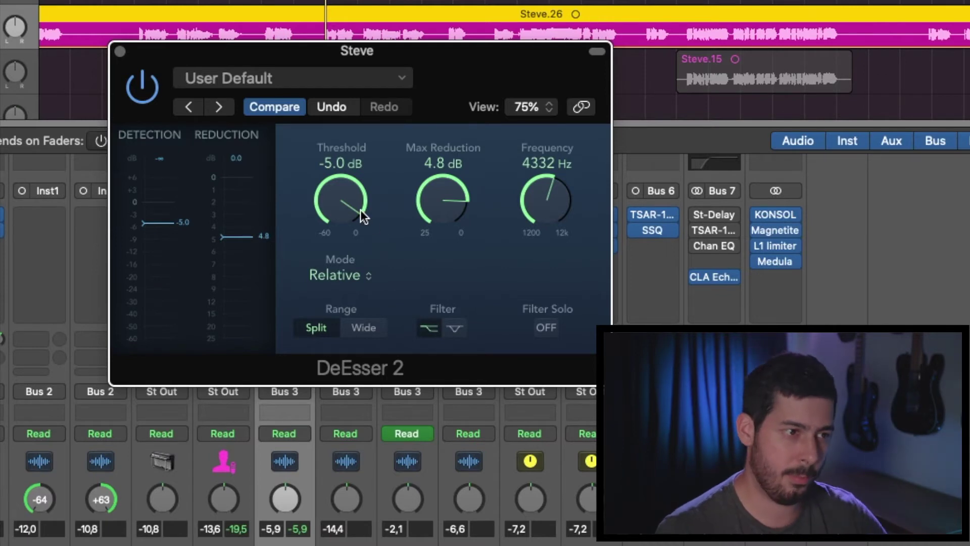
key(space)
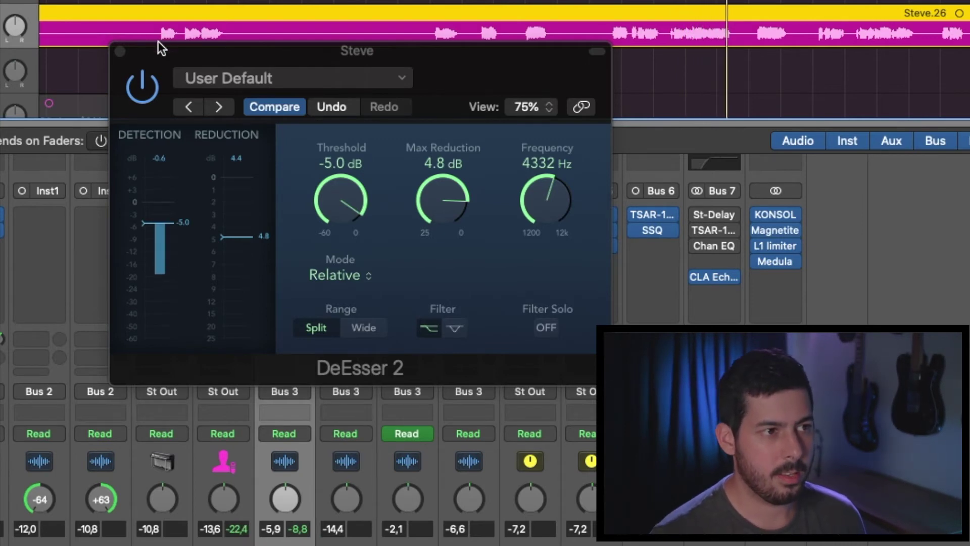
click(121, 51)
Select the Vox Verb channel in the mixer and open its CLA EchoSphere plug-in
scroll(445, 258, down, 2)
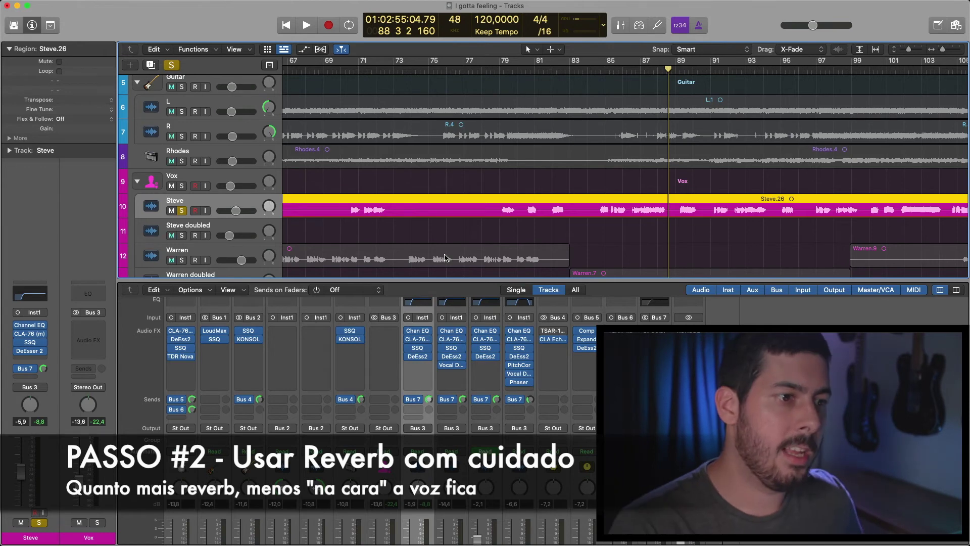
scroll(415, 454, down, 5)
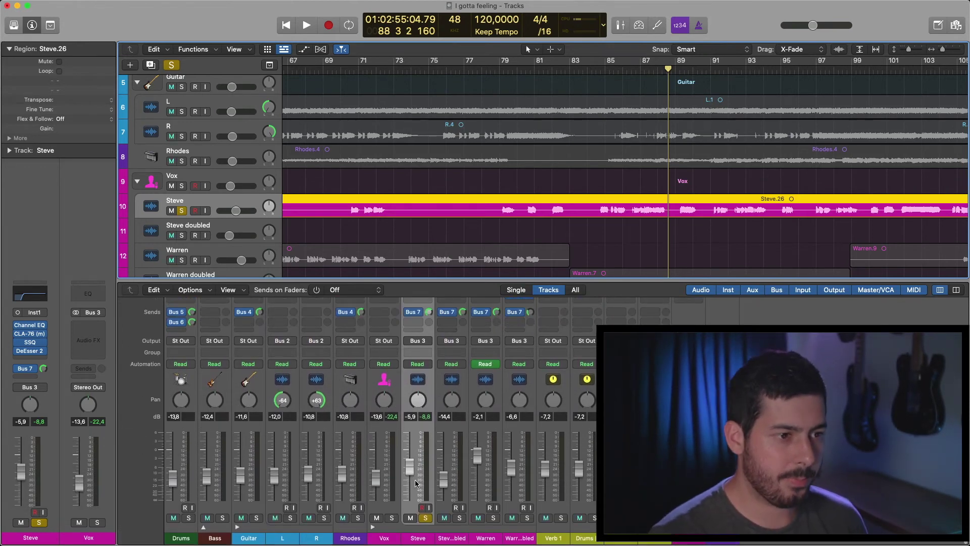
scroll(418, 364, up, 2)
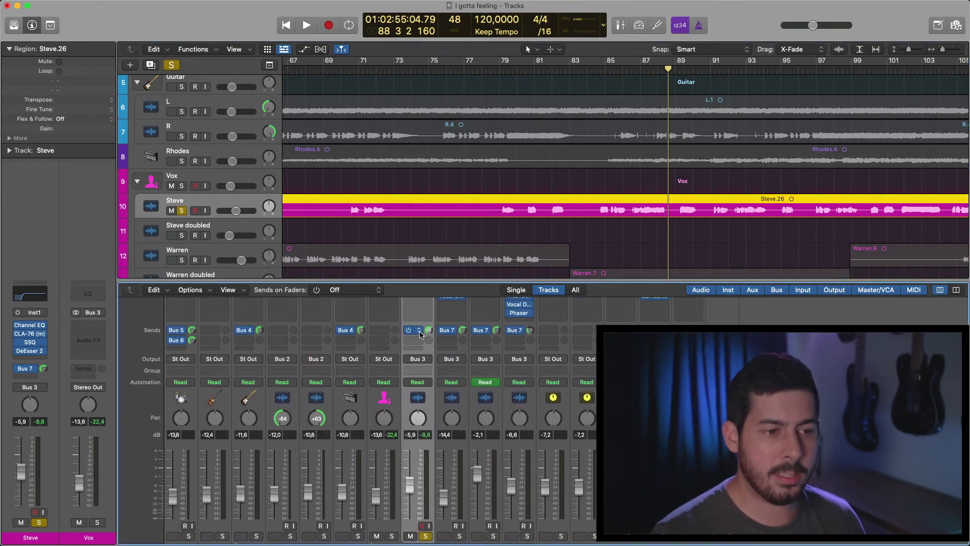
scroll(420, 335, down, 2)
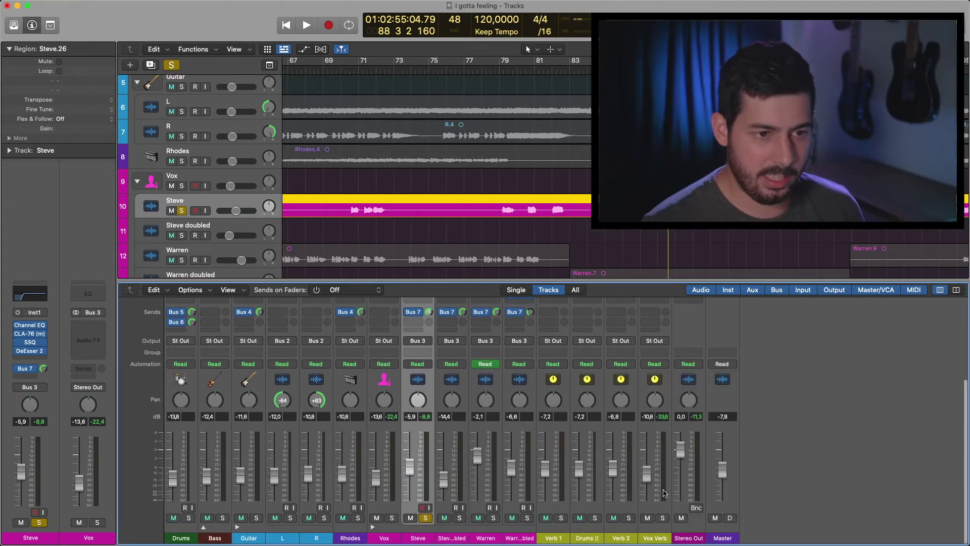
click(659, 499)
scroll(661, 429, up, 10)
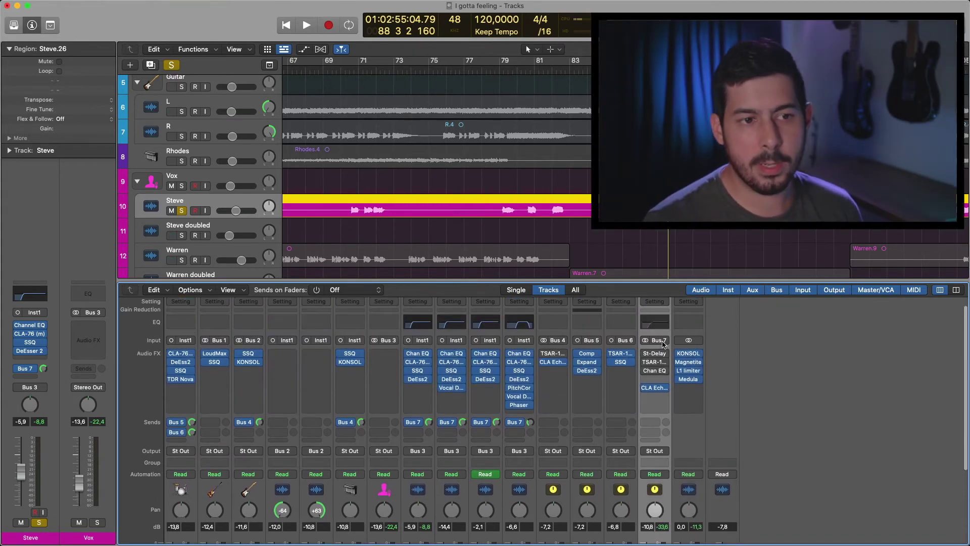
click(654, 387)
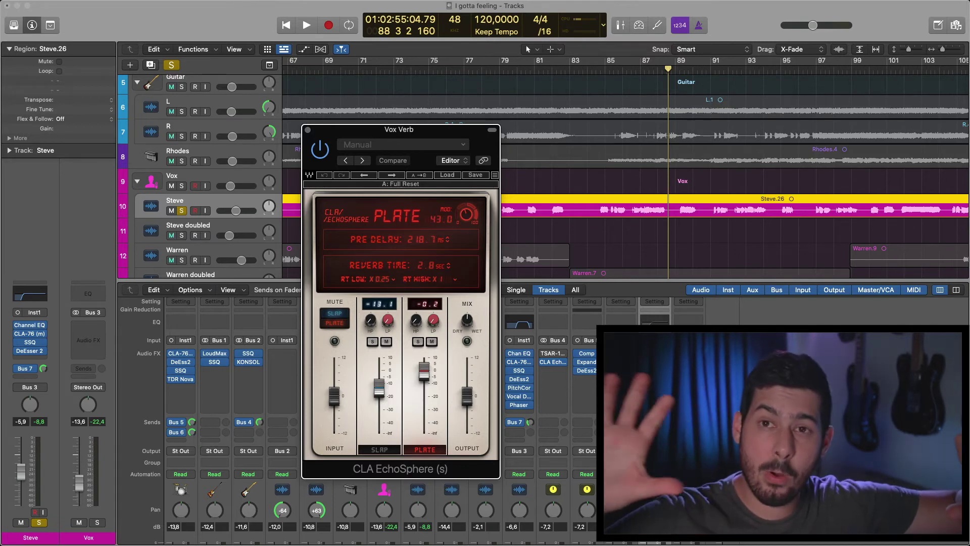
Solo the Vox Verb channel instead of the lead vocal and audition the reverb on its own
scroll(227, 404, down, 5)
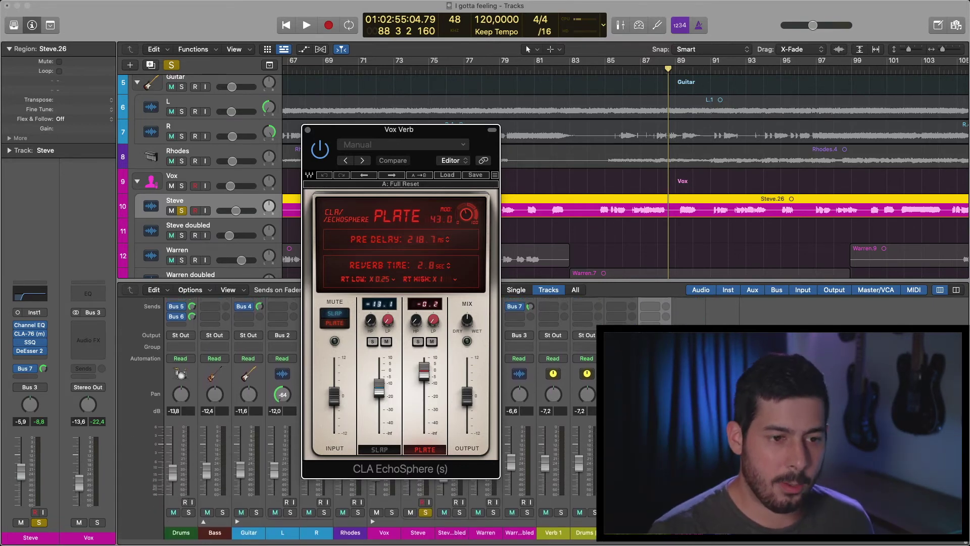
click(424, 518)
click(424, 518)
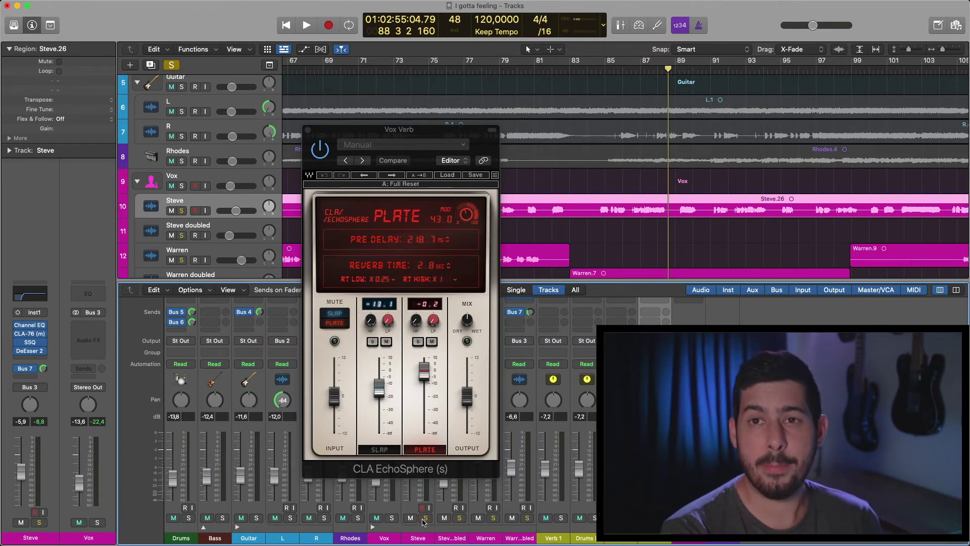
click(425, 518)
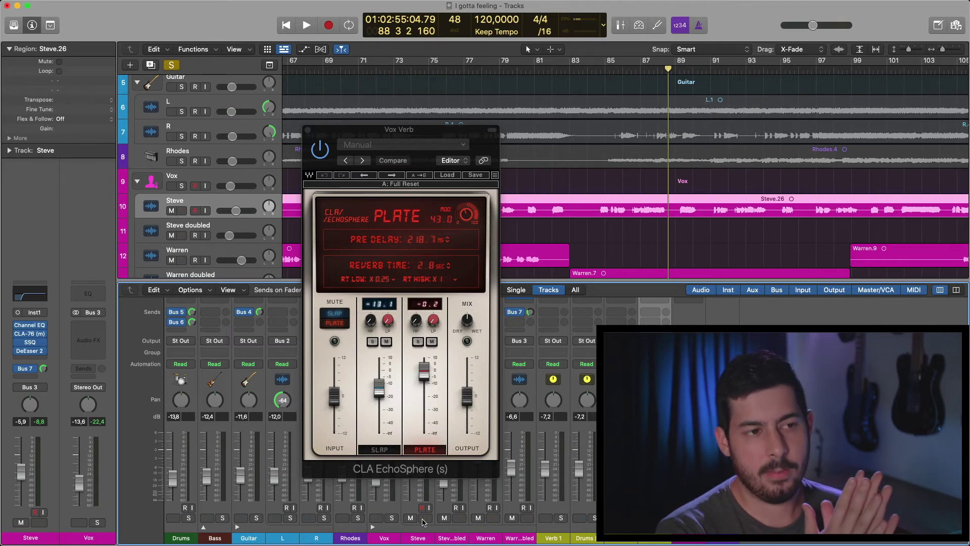
click(424, 519)
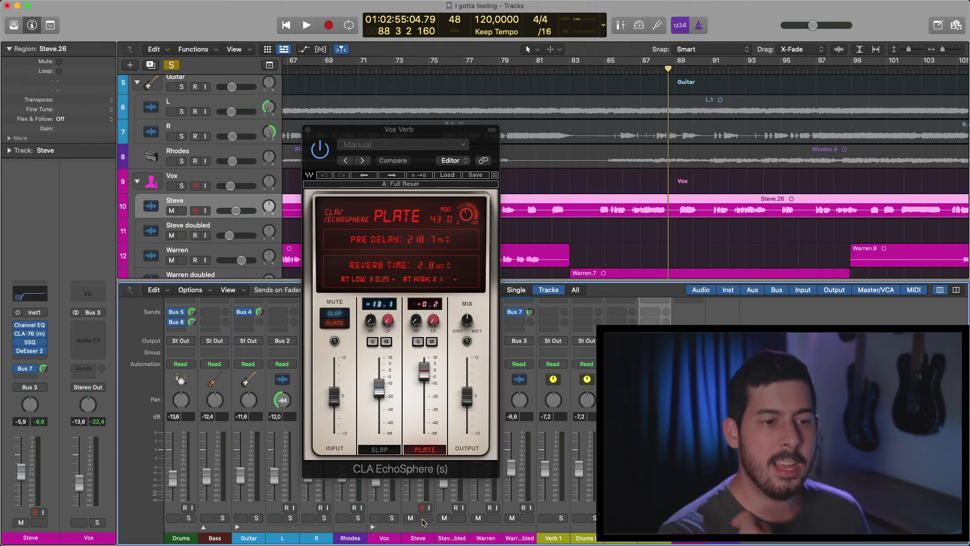
click(424, 518)
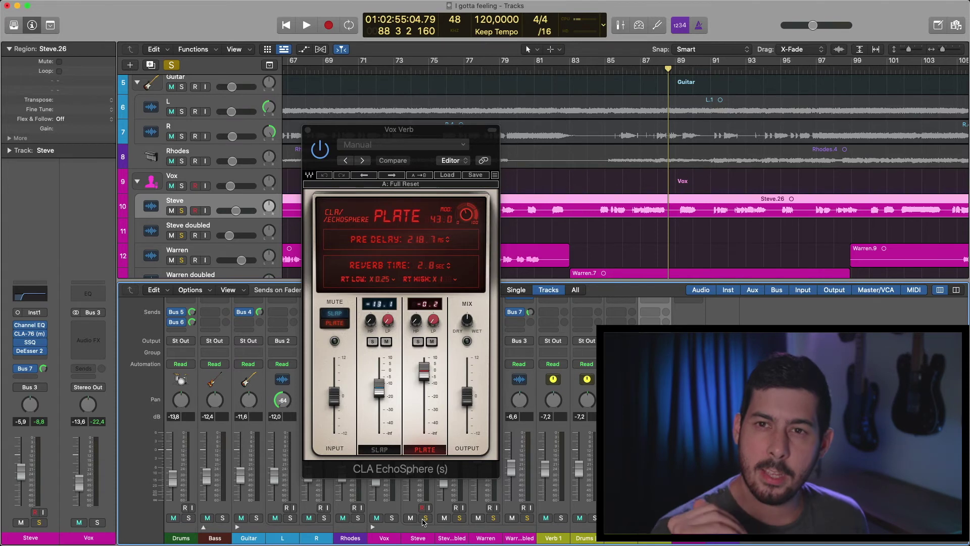
click(425, 518)
click(424, 520)
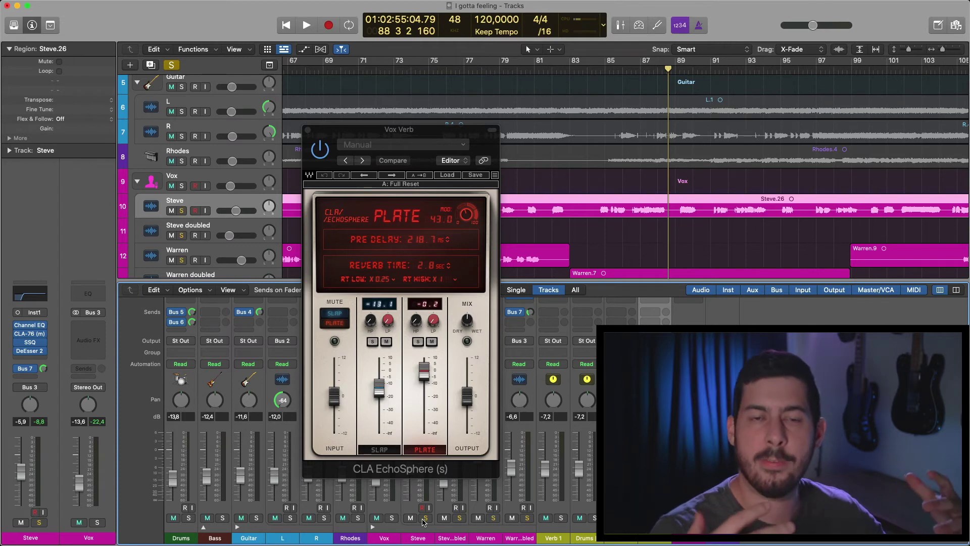
click(424, 520)
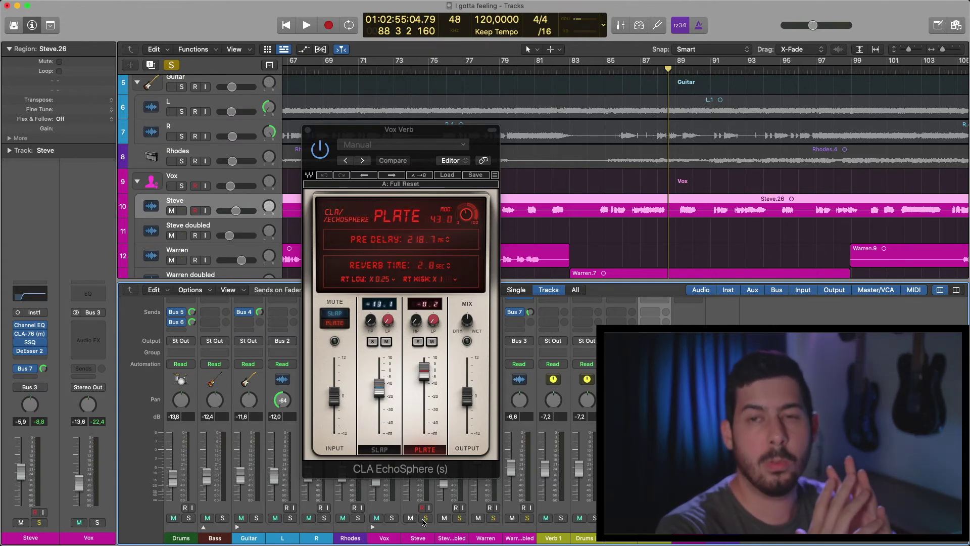
click(424, 519)
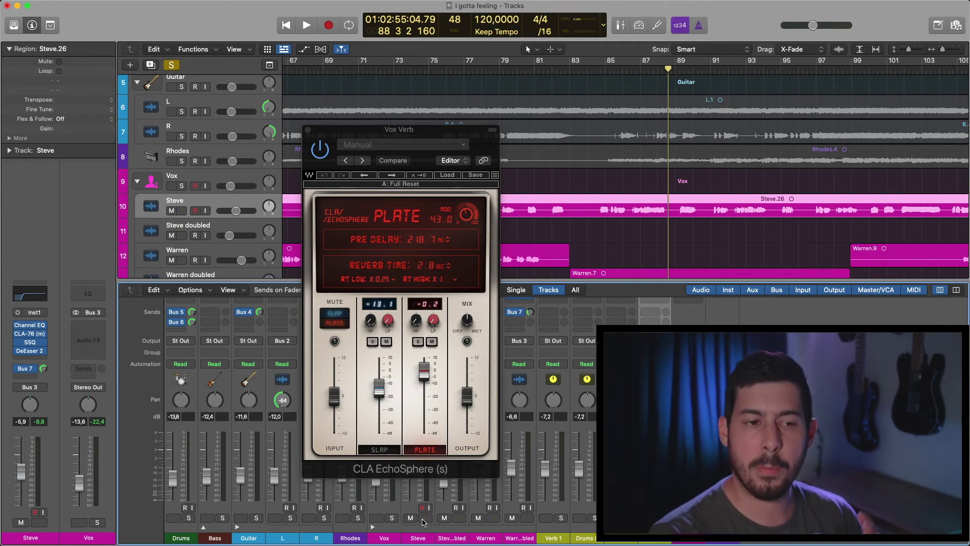
click(425, 519)
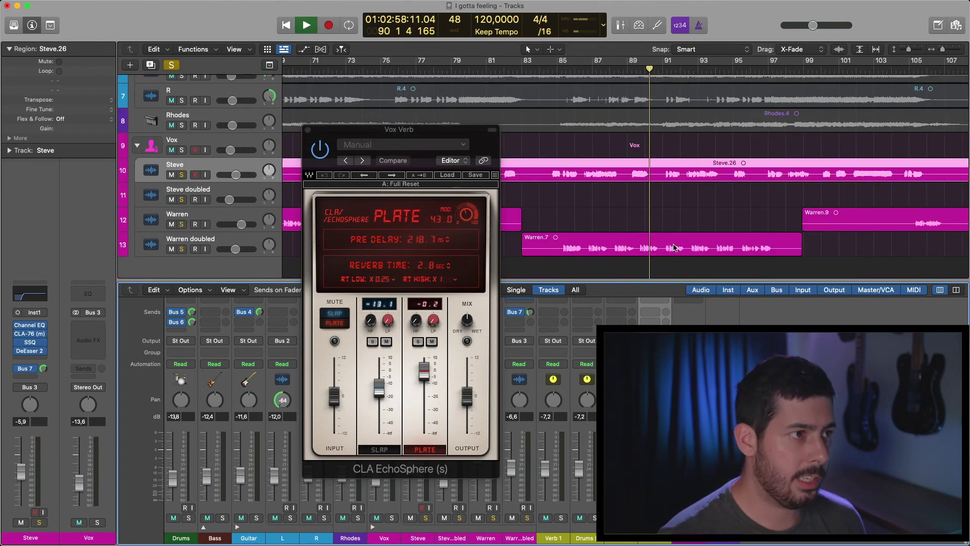
Solo the lead vocal again alongside its reverb and audition the passage from bar 85
key(space)
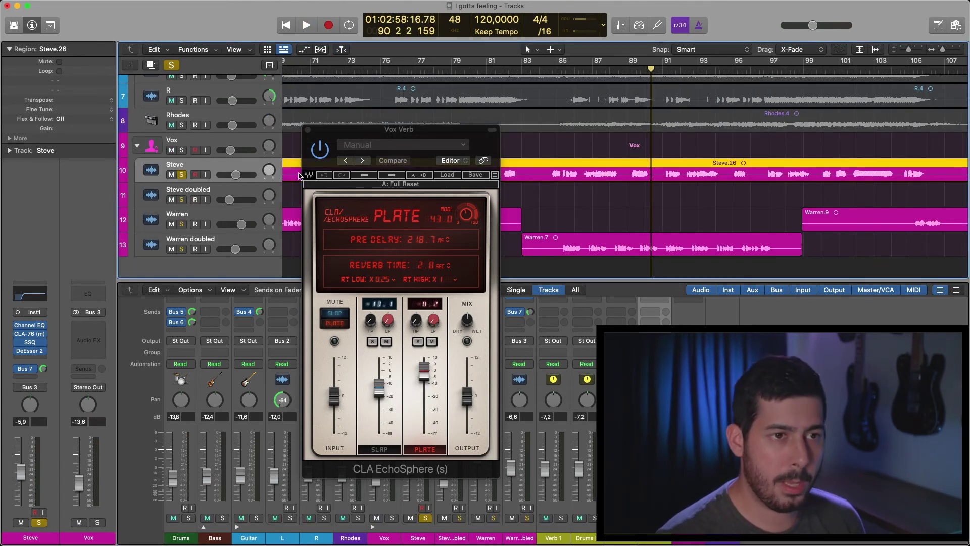
click(558, 67)
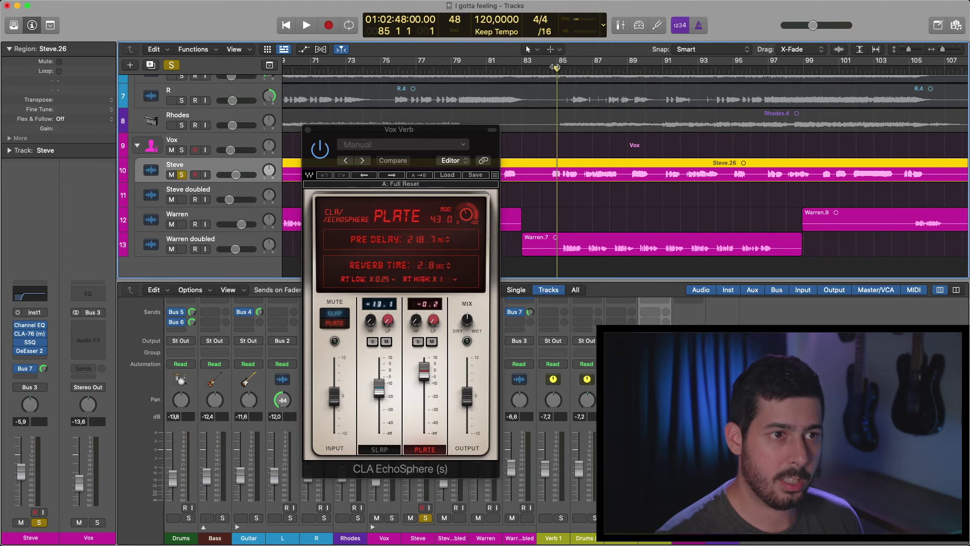
key(space)
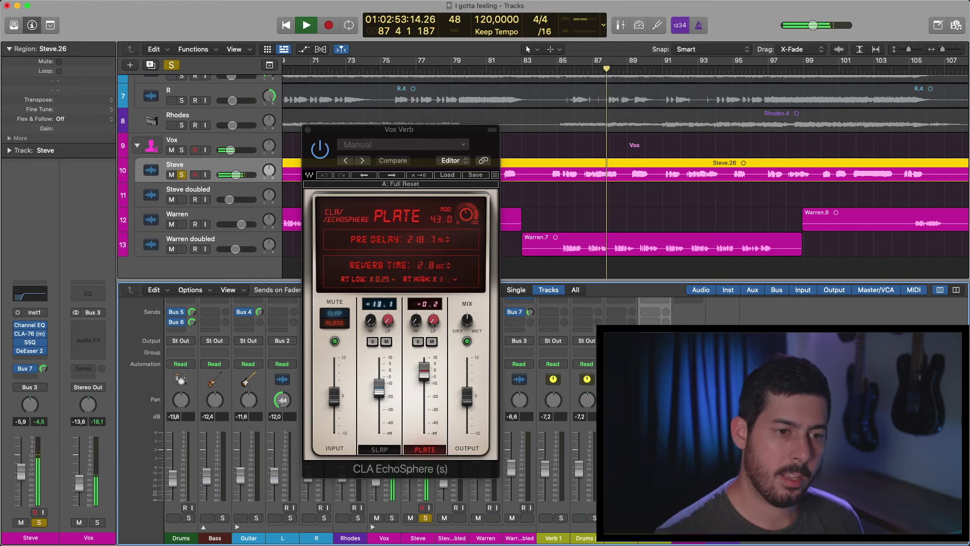
key(space)
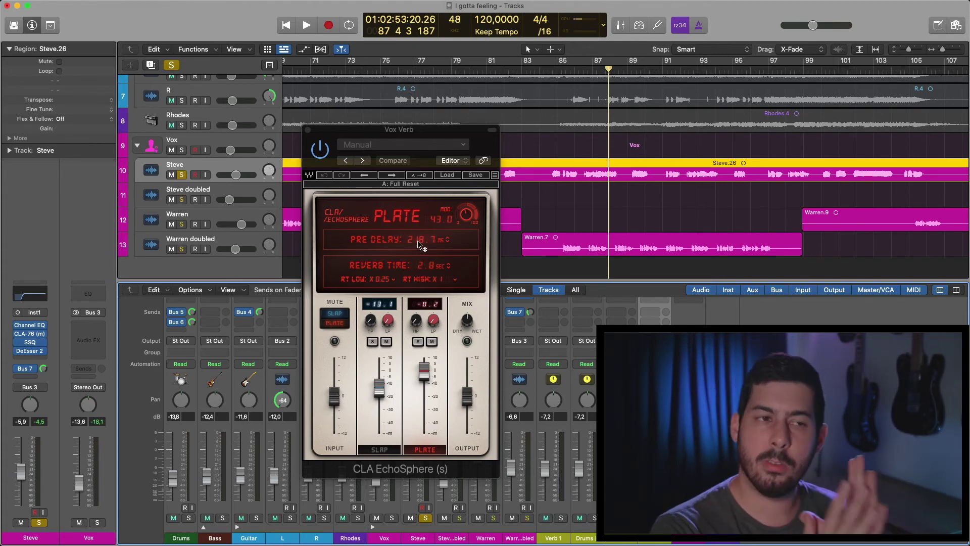
Raise the Vox Verb fader to 1.1 dB and set the plate's pre-delay to 129.3 ms while playing from bar 84
drag(557, 71, 548, 70)
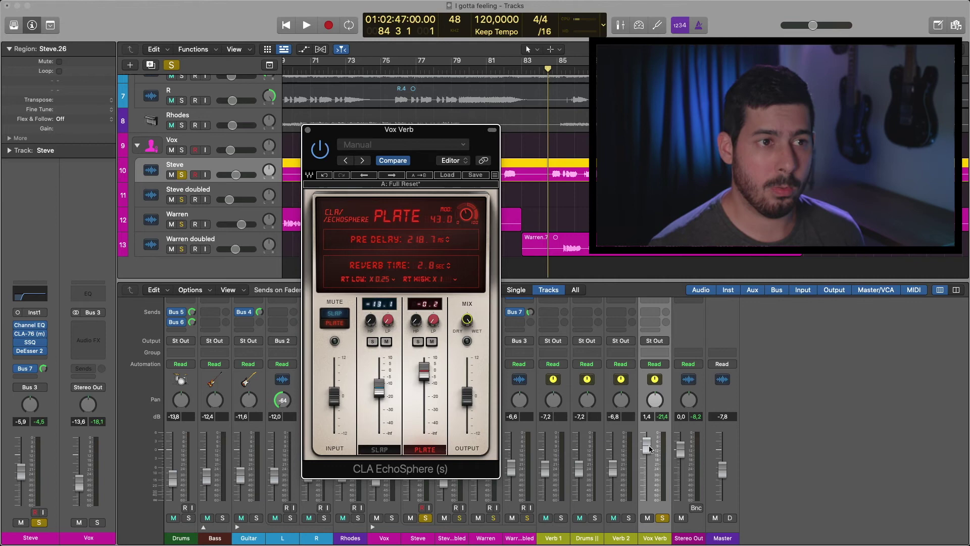
key(space)
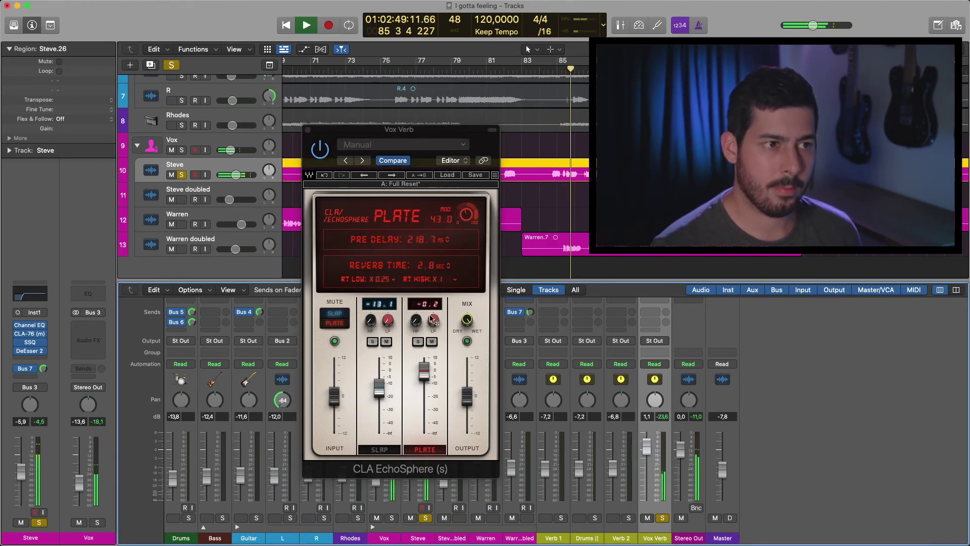
drag(414, 239, 415, 241)
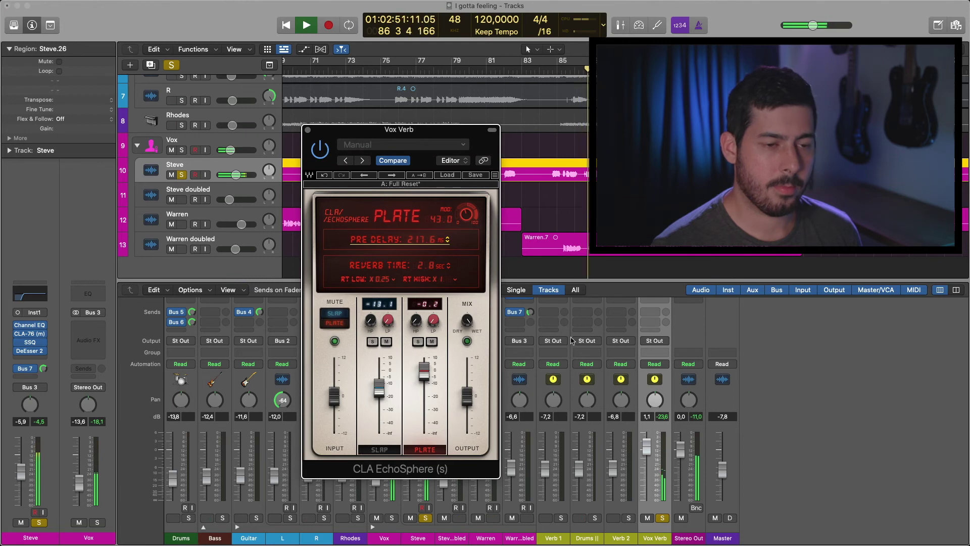
key(space)
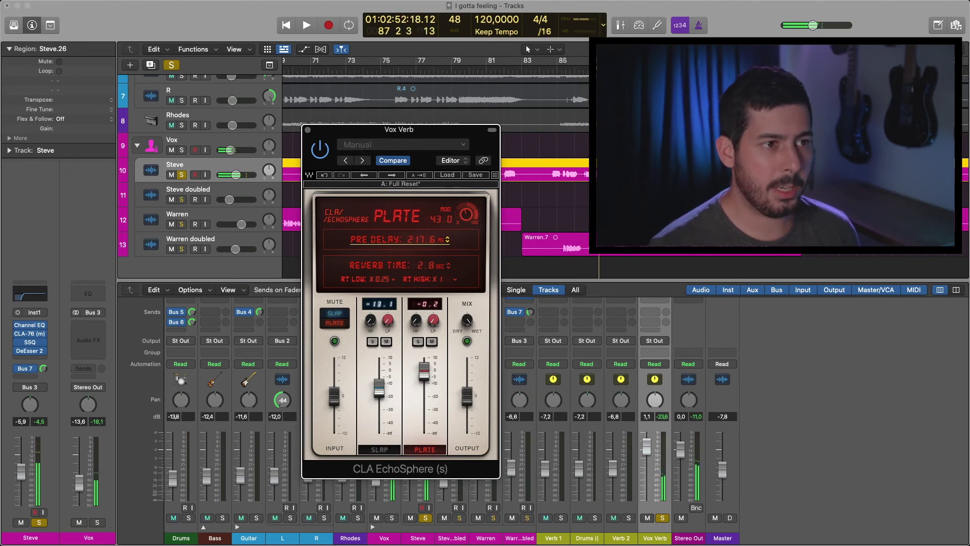
key(space)
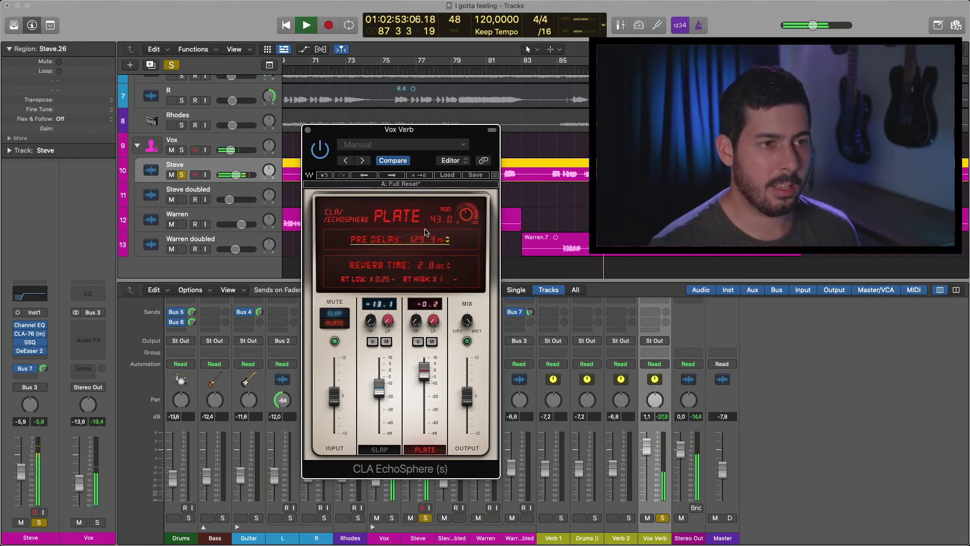
Lower the Vox Verb fader to -14.6 dB while auditioning the lead vocal, and close the EchoSphere plug-in
drag(649, 455, 649, 469)
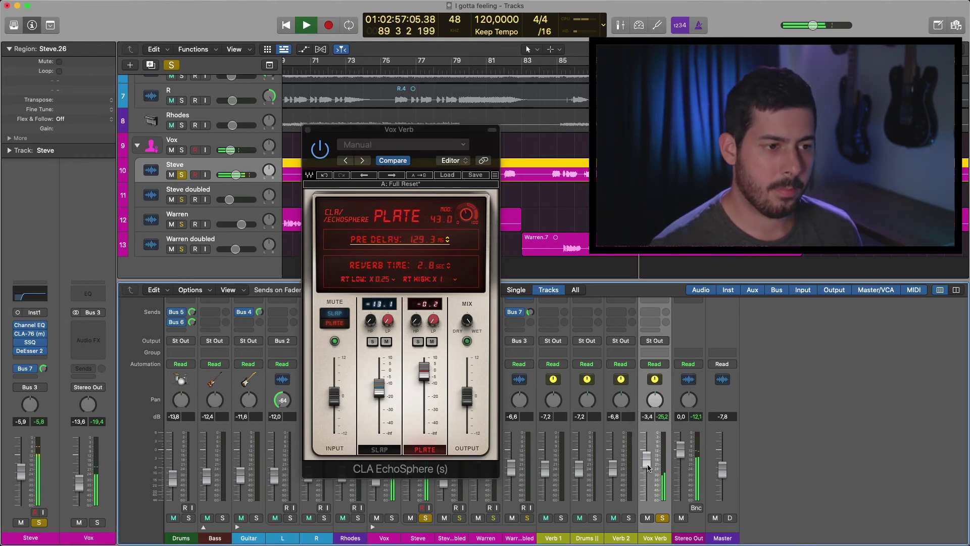
key(space)
drag(649, 468, 649, 500)
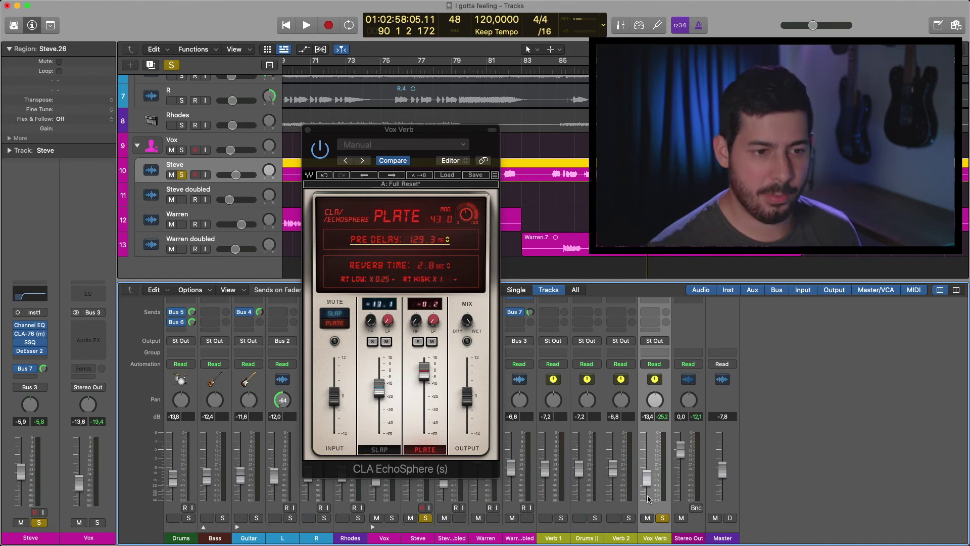
key(space)
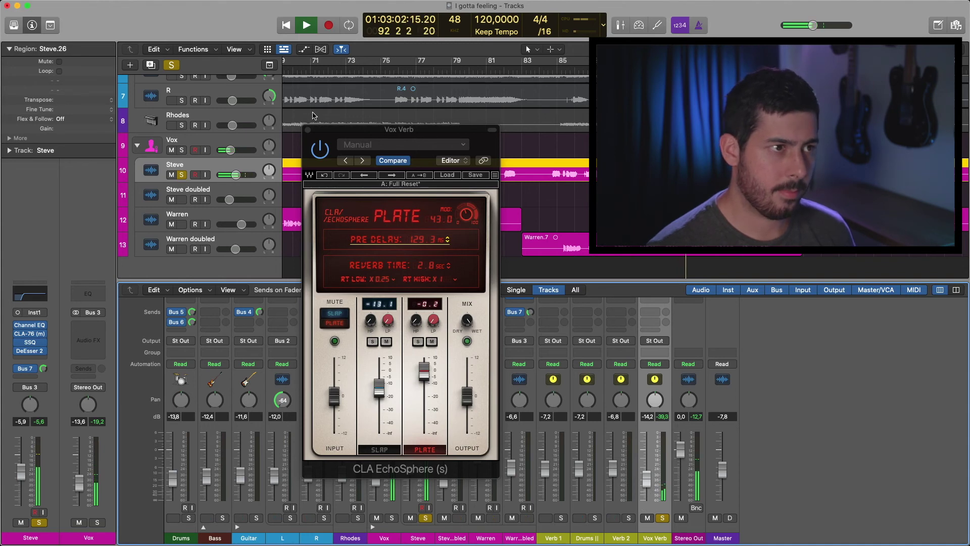
click(308, 130)
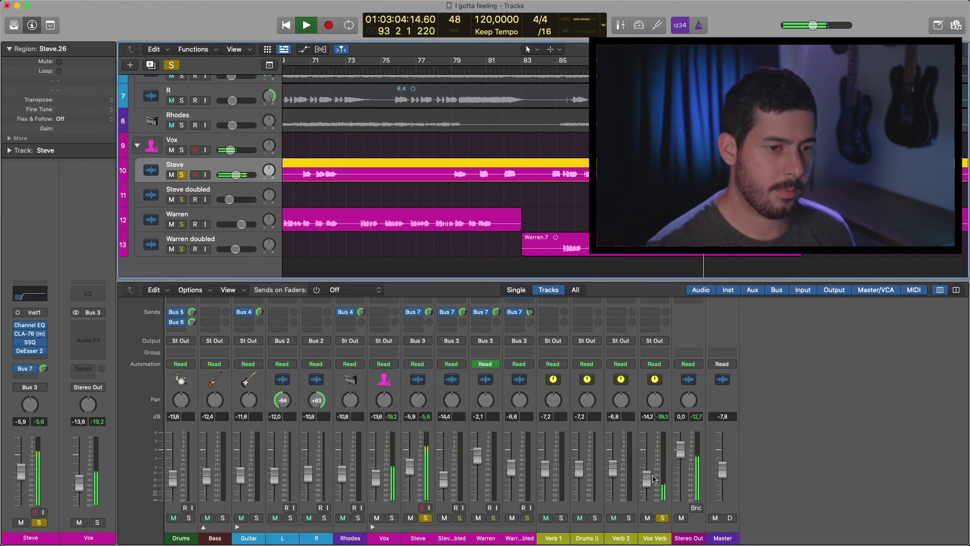
drag(649, 479, 648, 482)
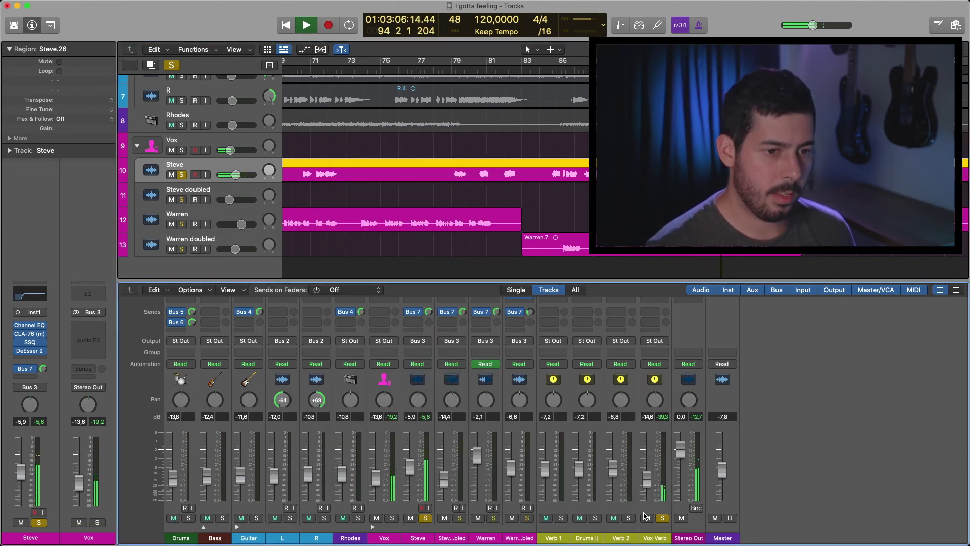
Clear all solos and balance the full mix with the Vox fader at -8.6 dB and Guitar at -12.6 dB
click(662, 519)
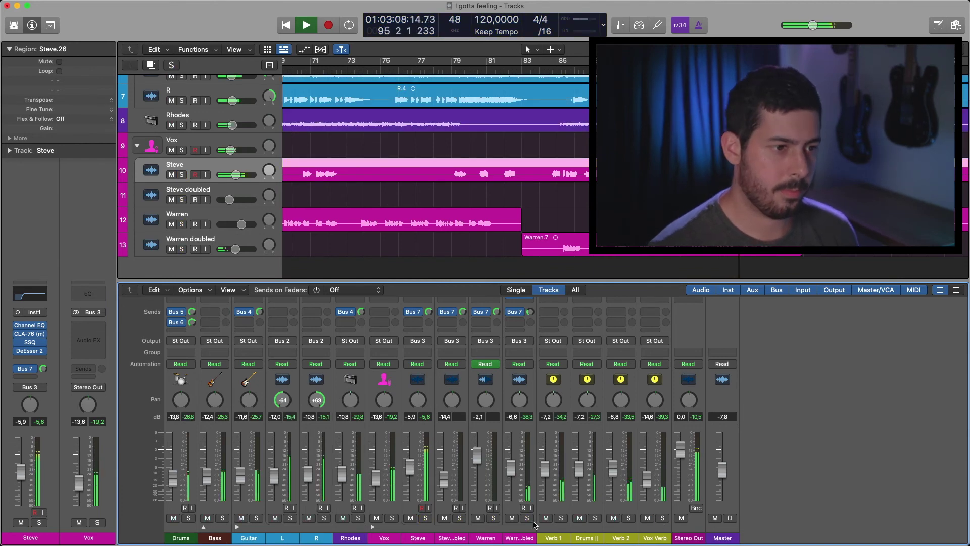
drag(376, 475, 378, 463)
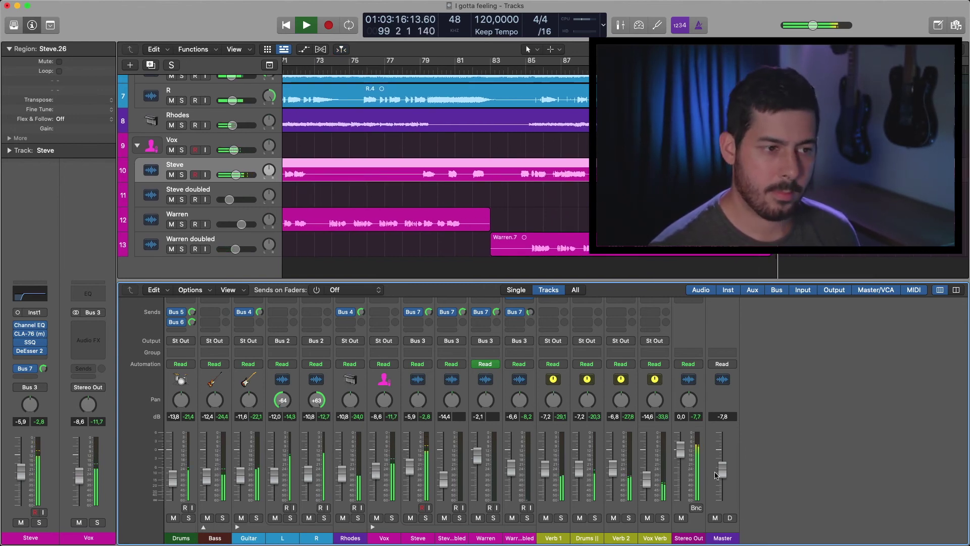
drag(243, 484, 243, 485)
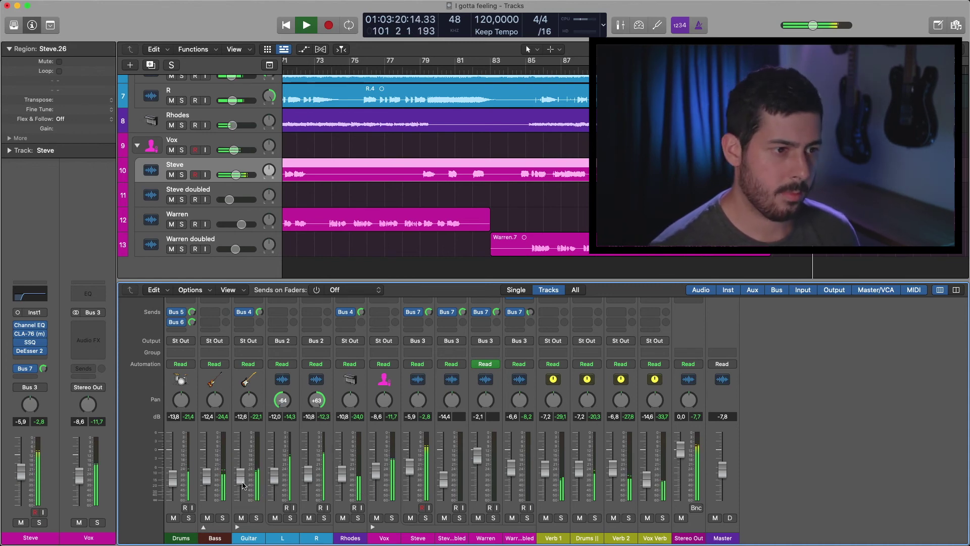
Play the full mix from bar 23, set the Vox Verb fader to -13.4 dB, and stop playback
key(z)
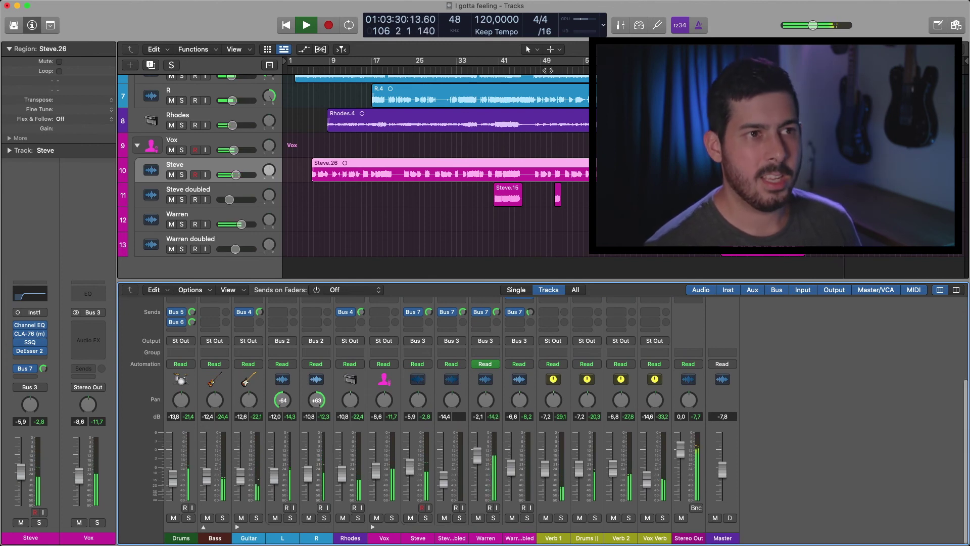
key(space)
click(404, 72)
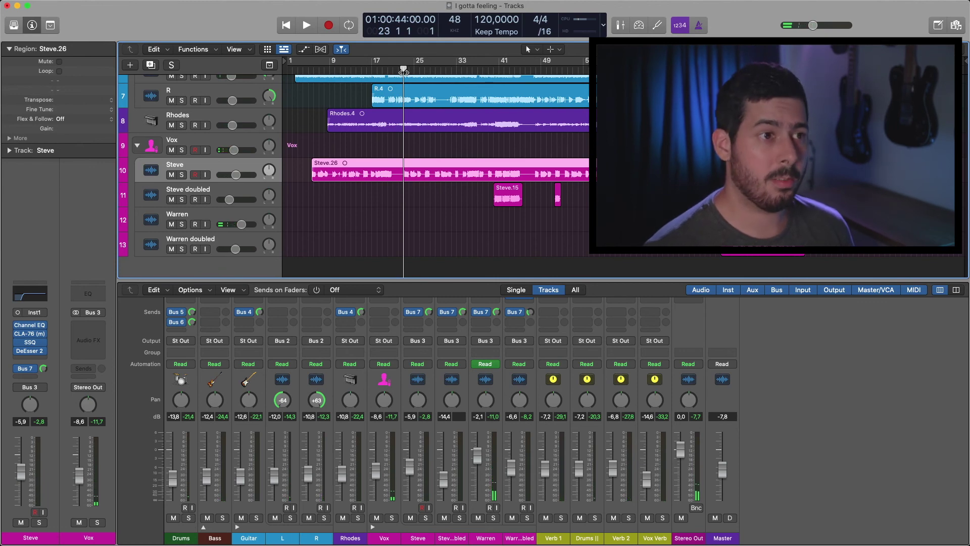
key(space)
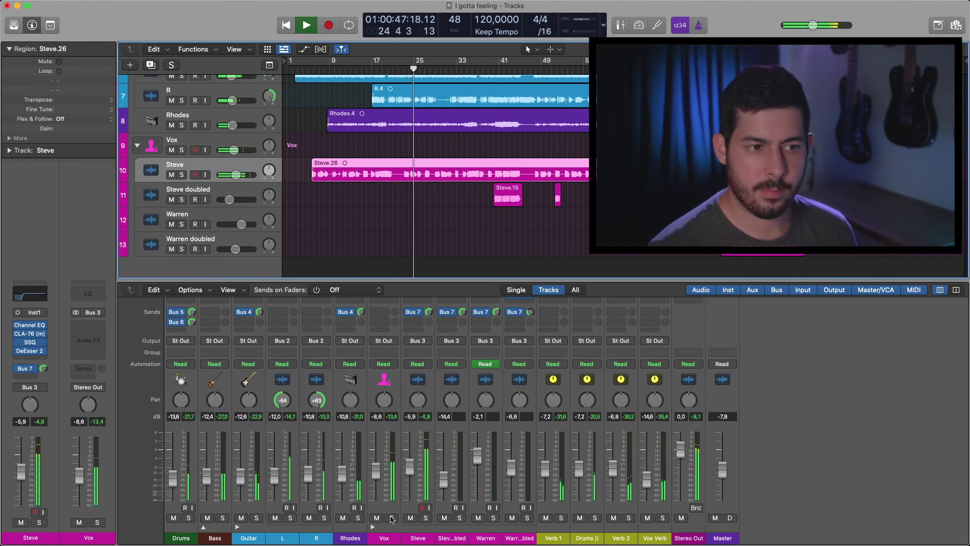
drag(648, 484, 648, 481)
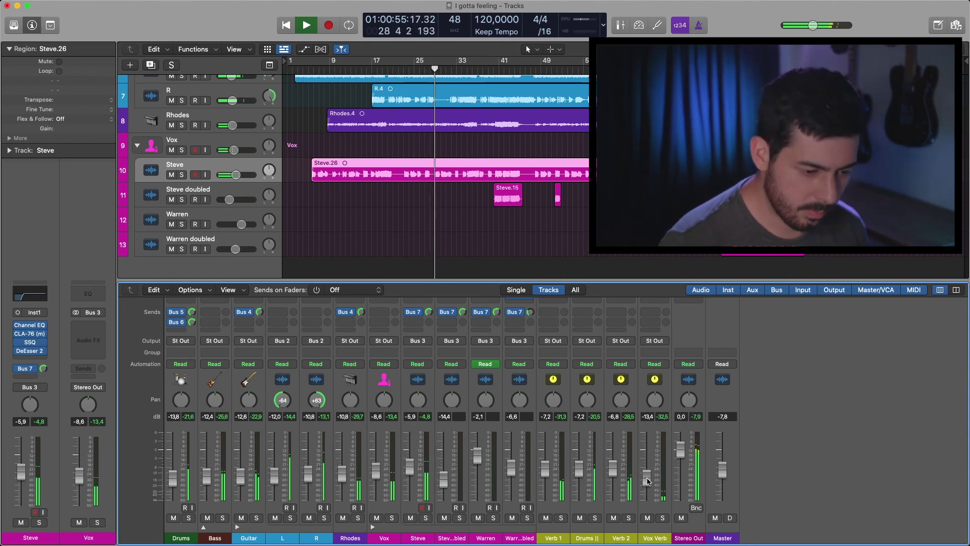
key(space)
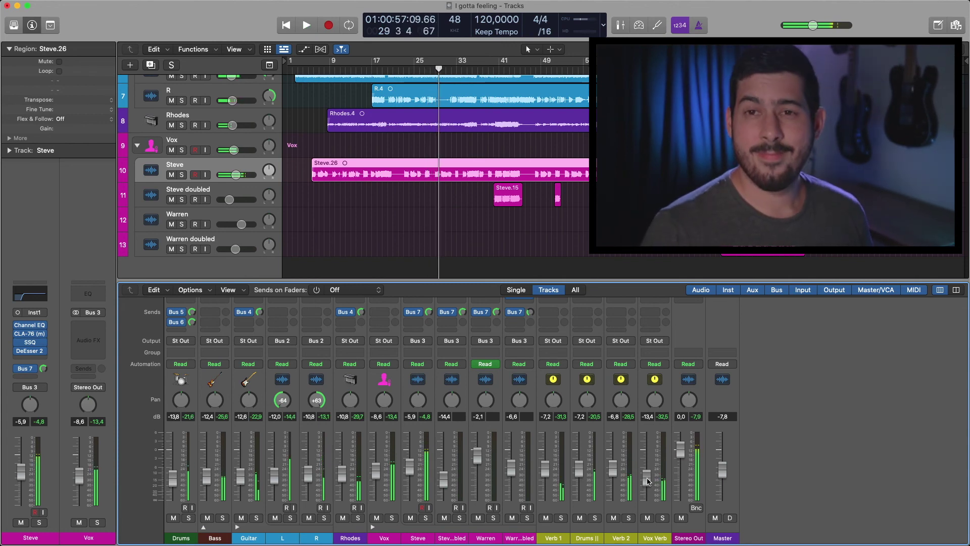